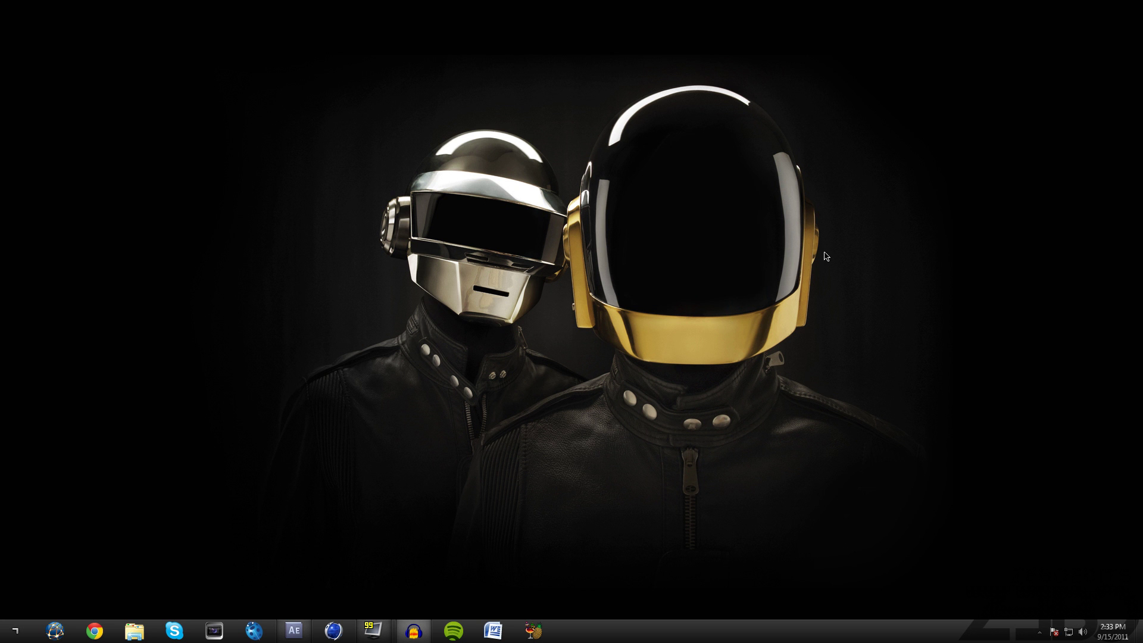
- Restore the After Effects window from the taskbar, showing the gameplay composition and timeline
click(293, 630)
- At frame 0;00;07;20, apply Video Copilot Optical Flares to the gameplay footage layer
mouse_move(487, 389)
mouse_down()
mouse_move(408, 388)
mouse_move(497, 381)
mouse_up()
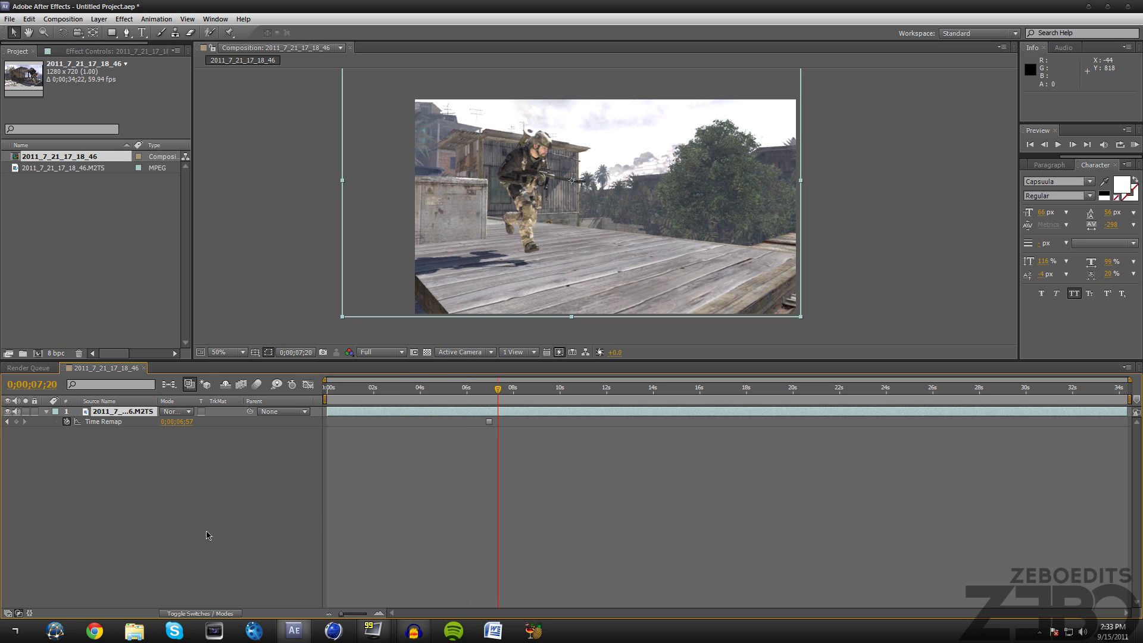
click(160, 471)
click(137, 411)
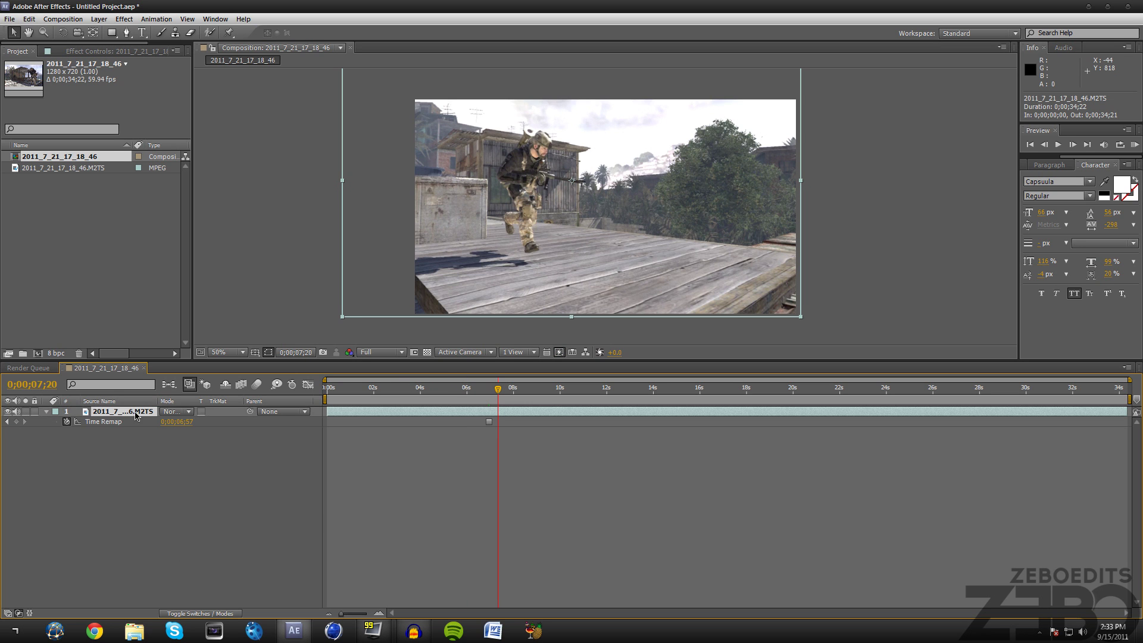
click(123, 18)
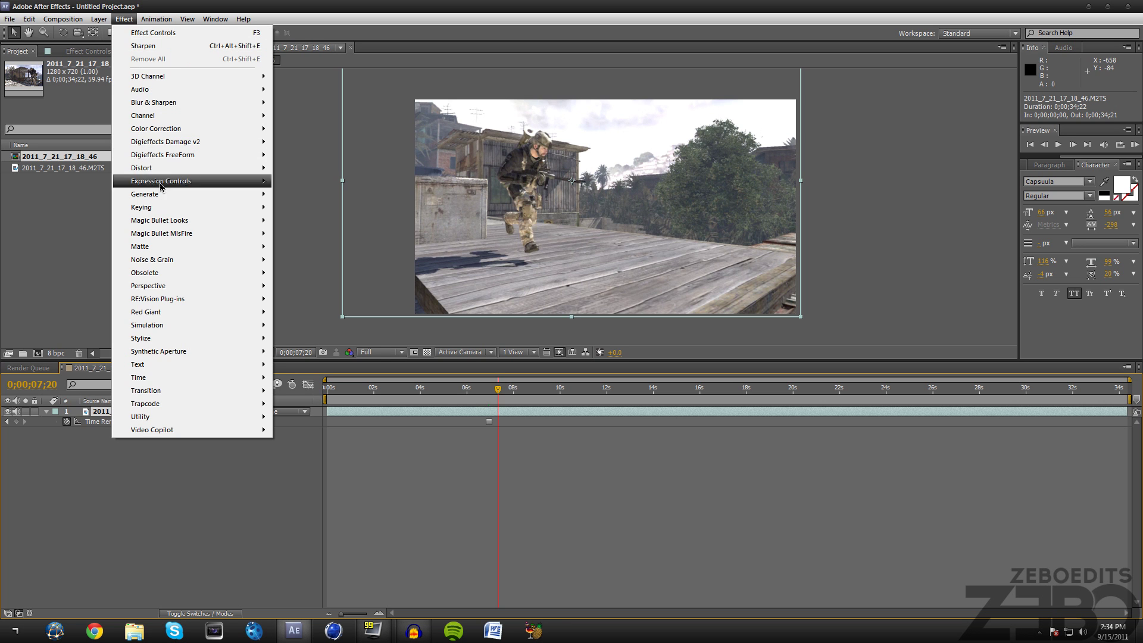
mouse_move(171, 434)
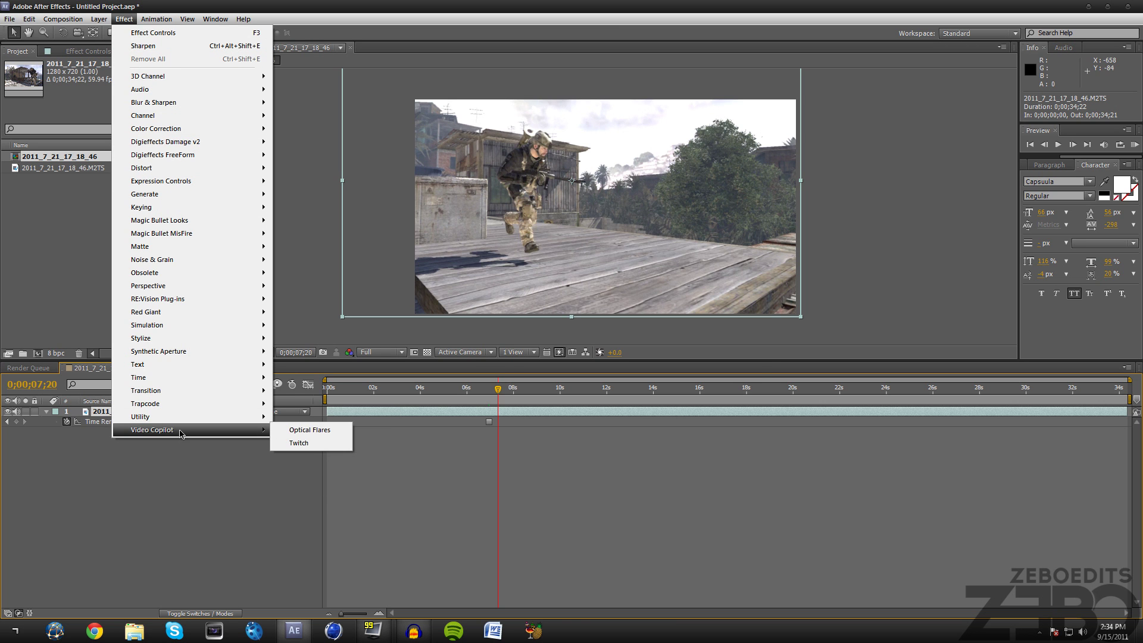
click(308, 429)
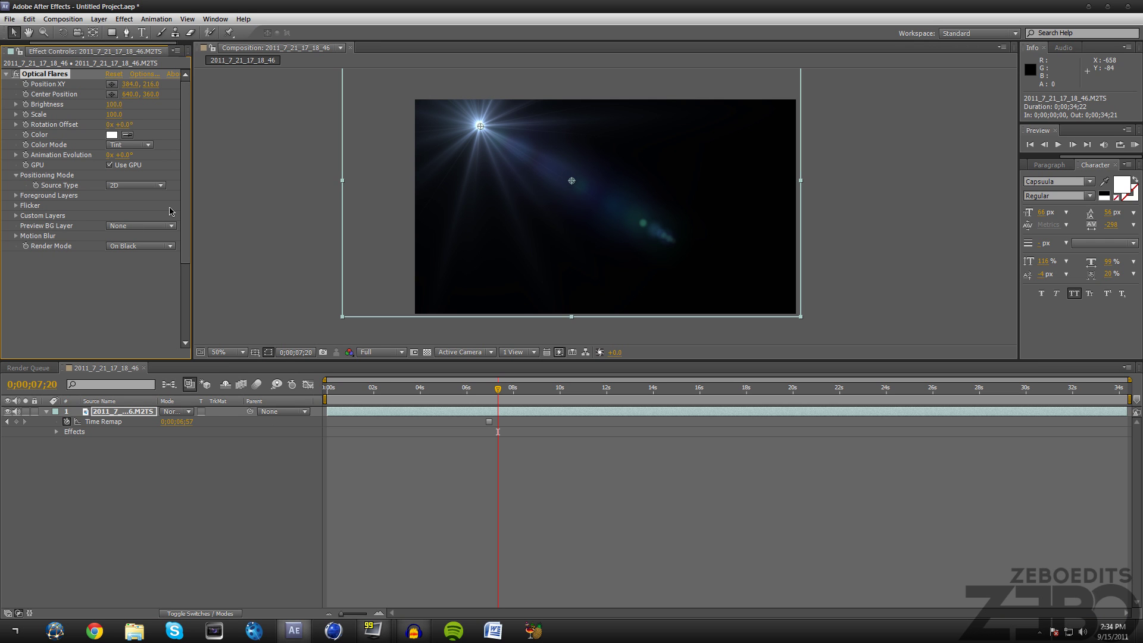
- Set the flare's Render Mode to Over Original and shift its centre to the right
click(157, 246)
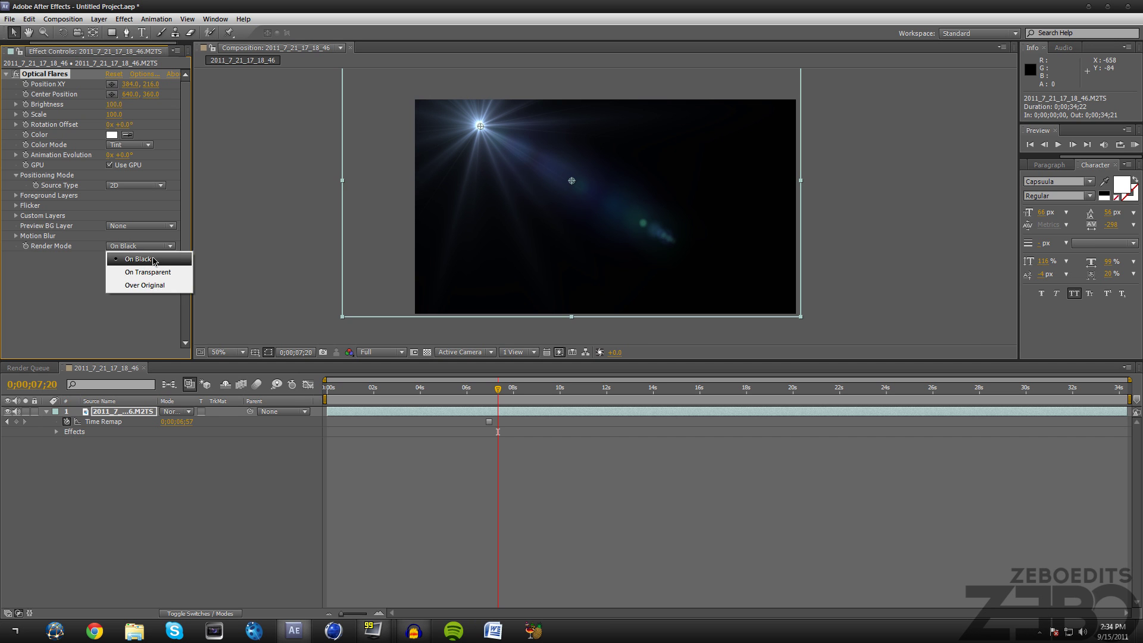
click(147, 287)
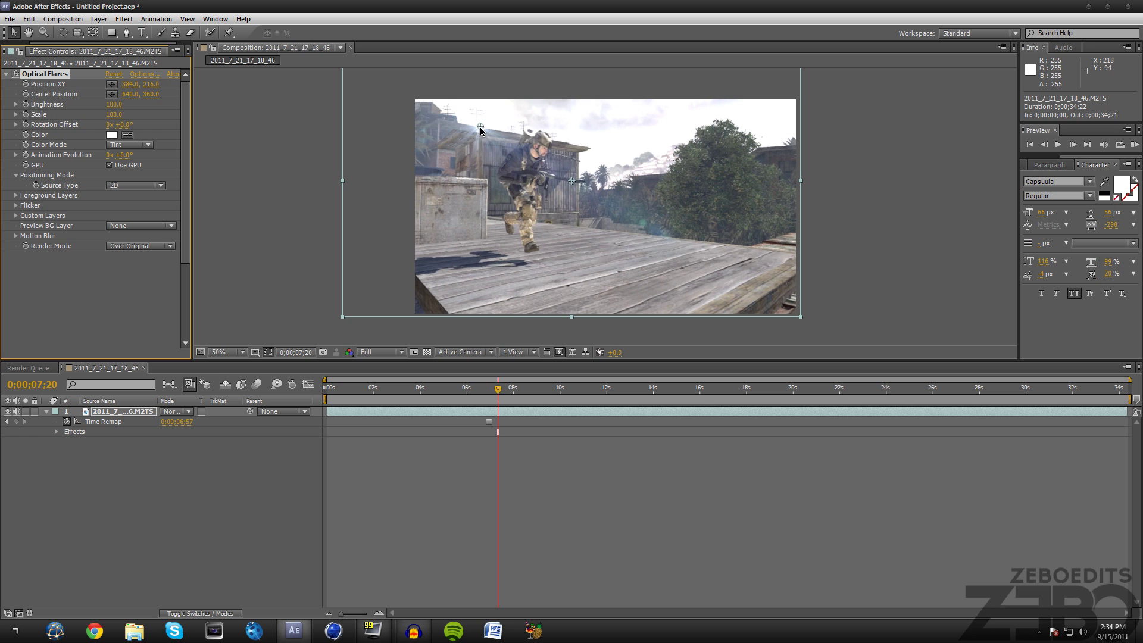
drag(480, 126, 596, 125)
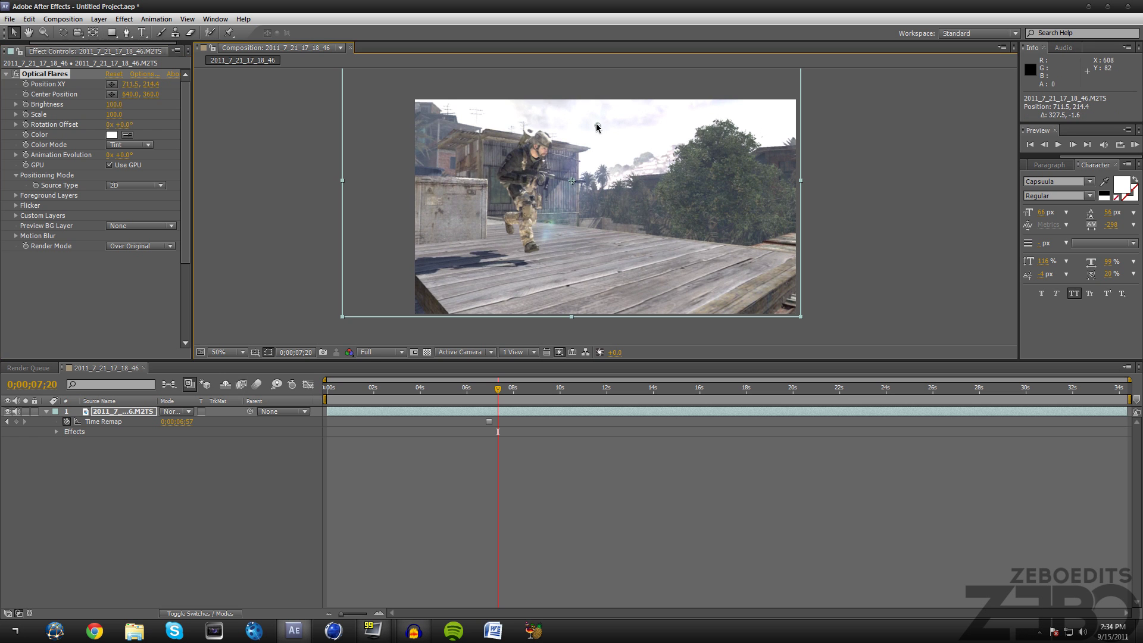
- Load the Sun Spot flare from Optical Flares' Pro Presets and apply it to the clip
click(147, 75)
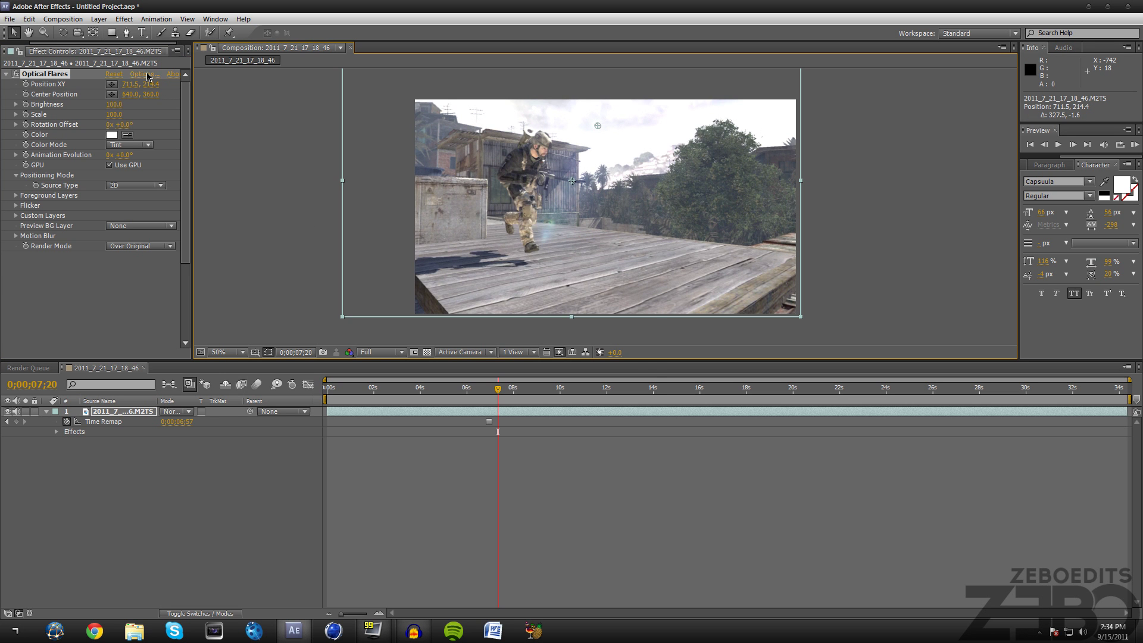
scroll(648, 407, down, 3)
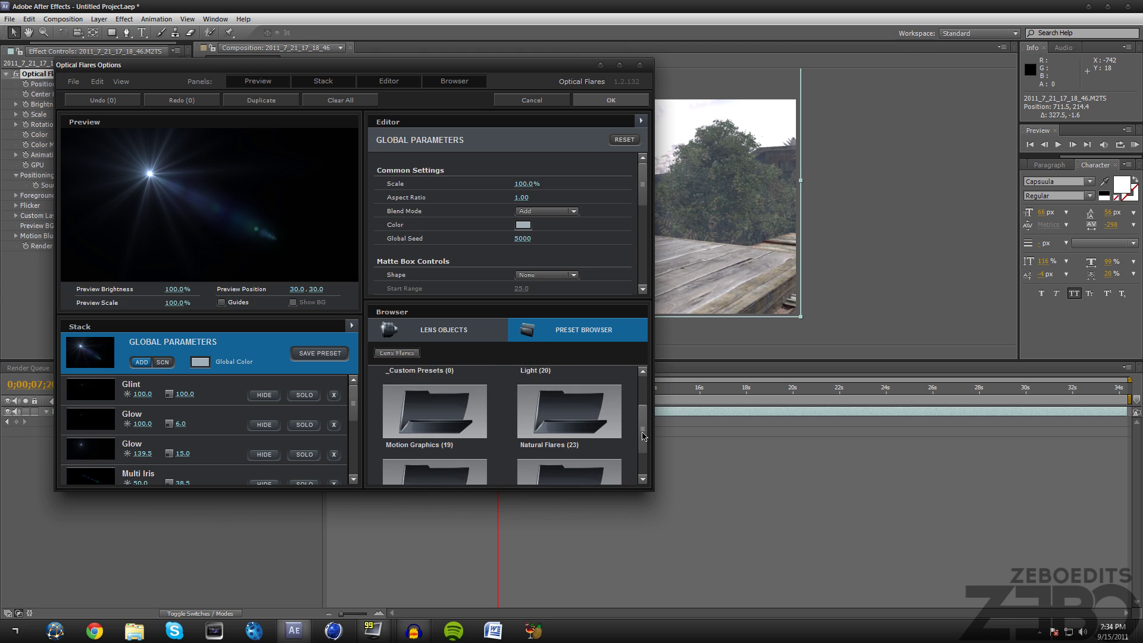
click(438, 453)
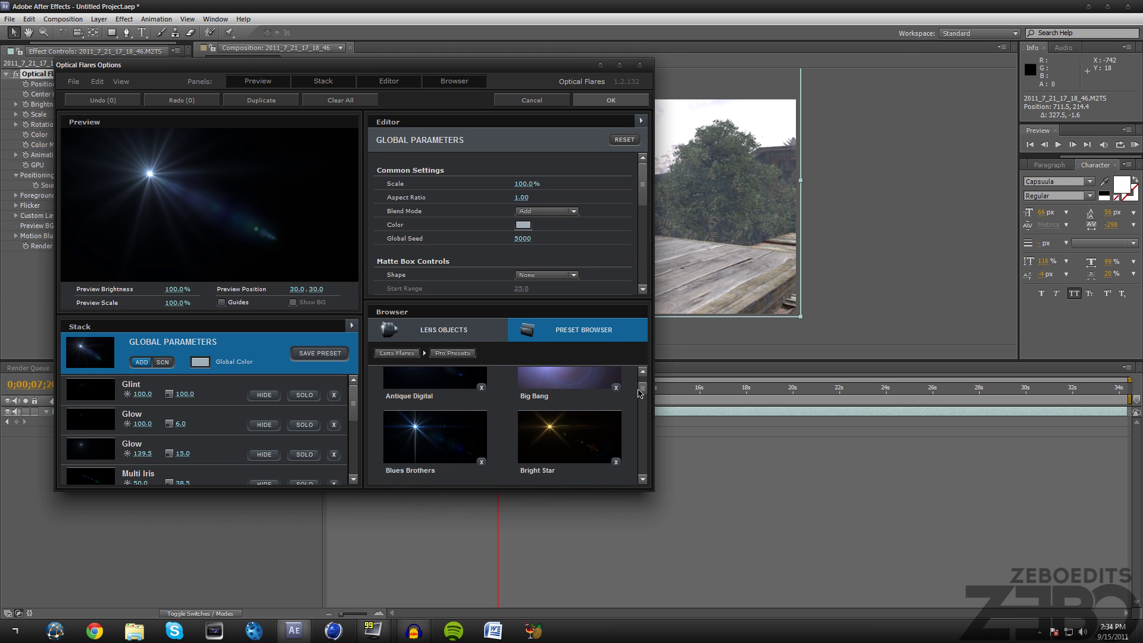
drag(642, 387, 643, 457)
click(569, 441)
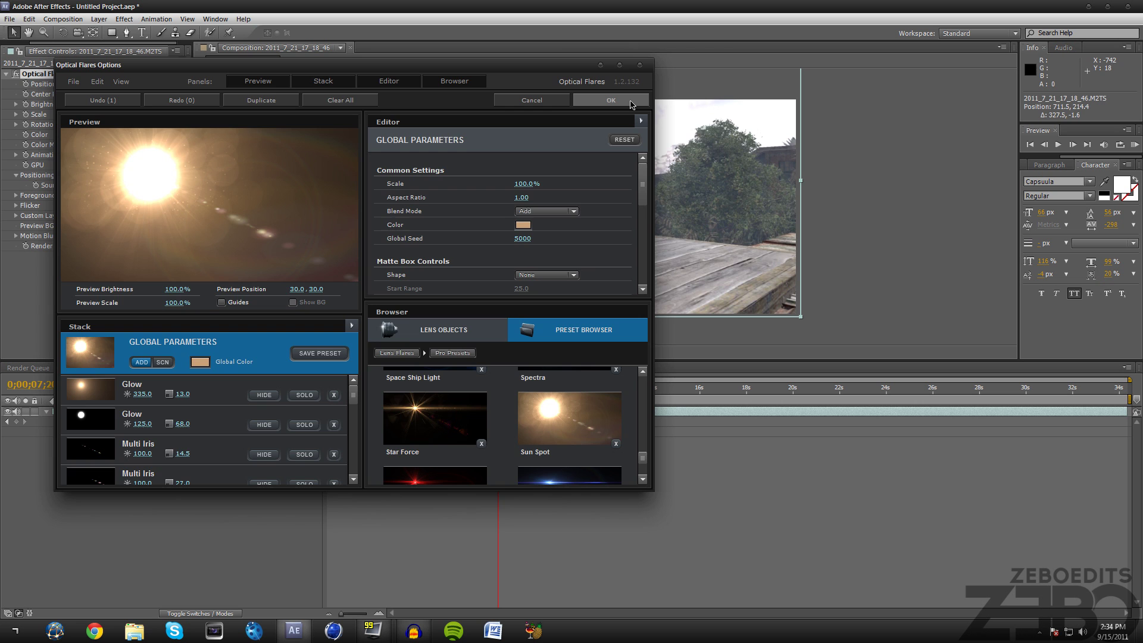
click(632, 105)
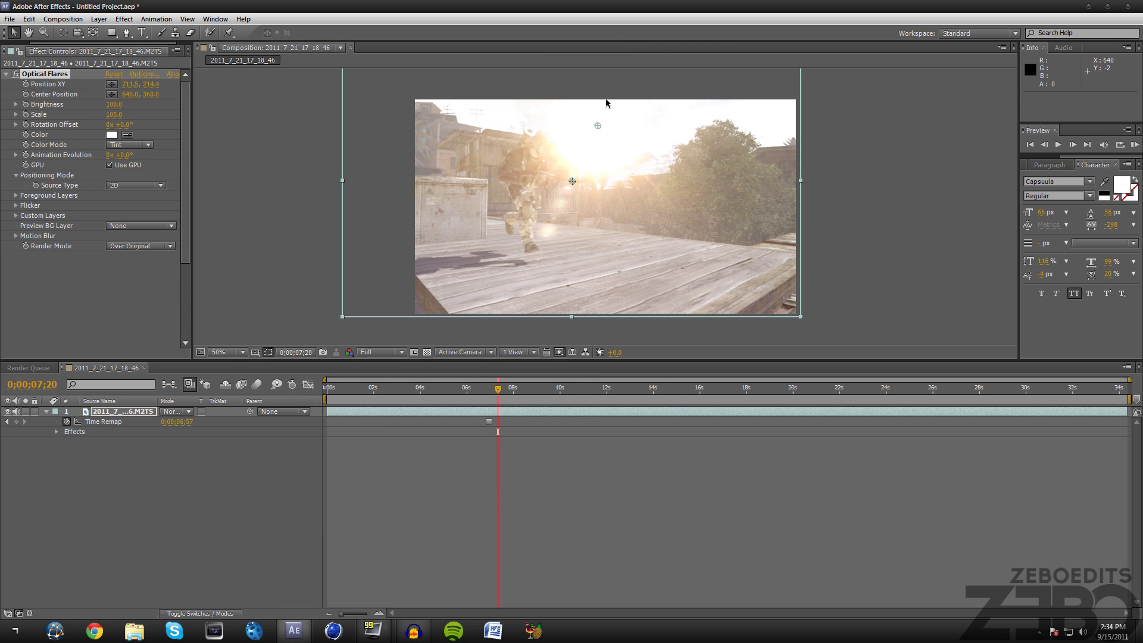
- Place the warm flare just above the frame top at 824.5, 98.1, comparing with fx off and on
drag(598, 130, 638, 107)
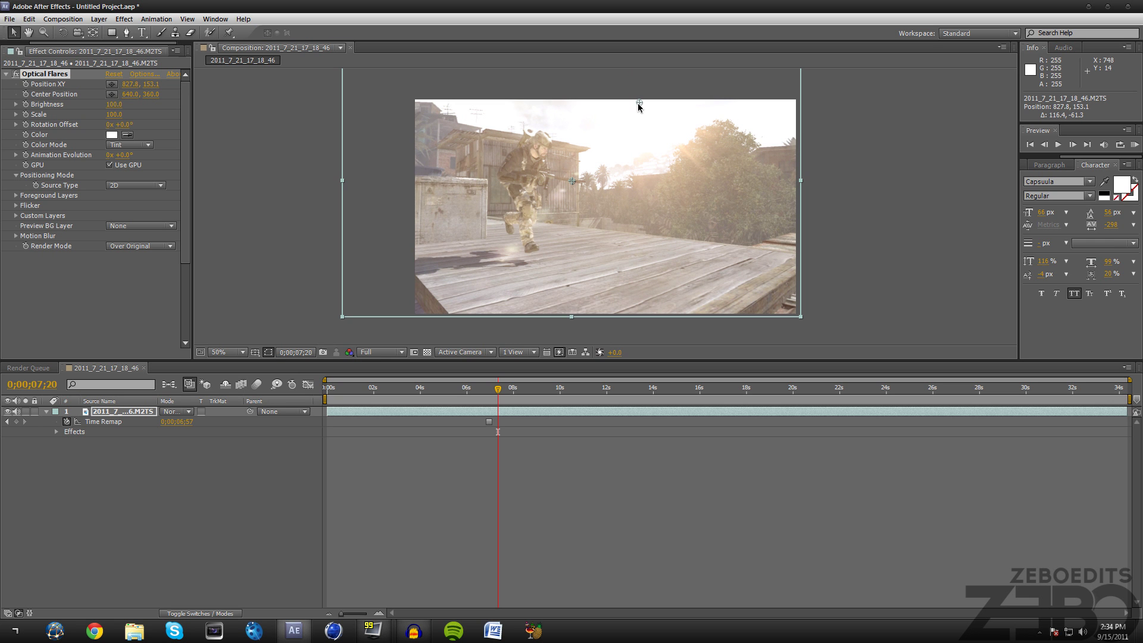
drag(439, 392, 513, 393)
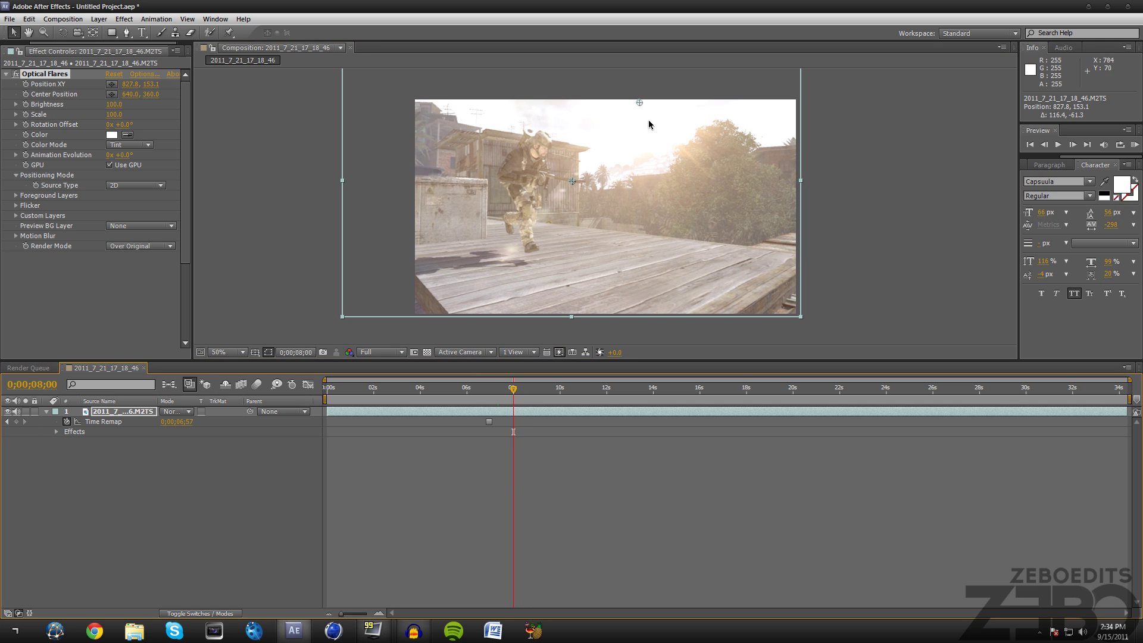
mouse_move(639, 106)
mouse_down()
mouse_move(602, 130)
mouse_move(459, 69)
mouse_move(620, 56)
mouse_move(596, 76)
mouse_move(598, 119)
mouse_move(629, 44)
mouse_move(626, 90)
mouse_up()
click(16, 74)
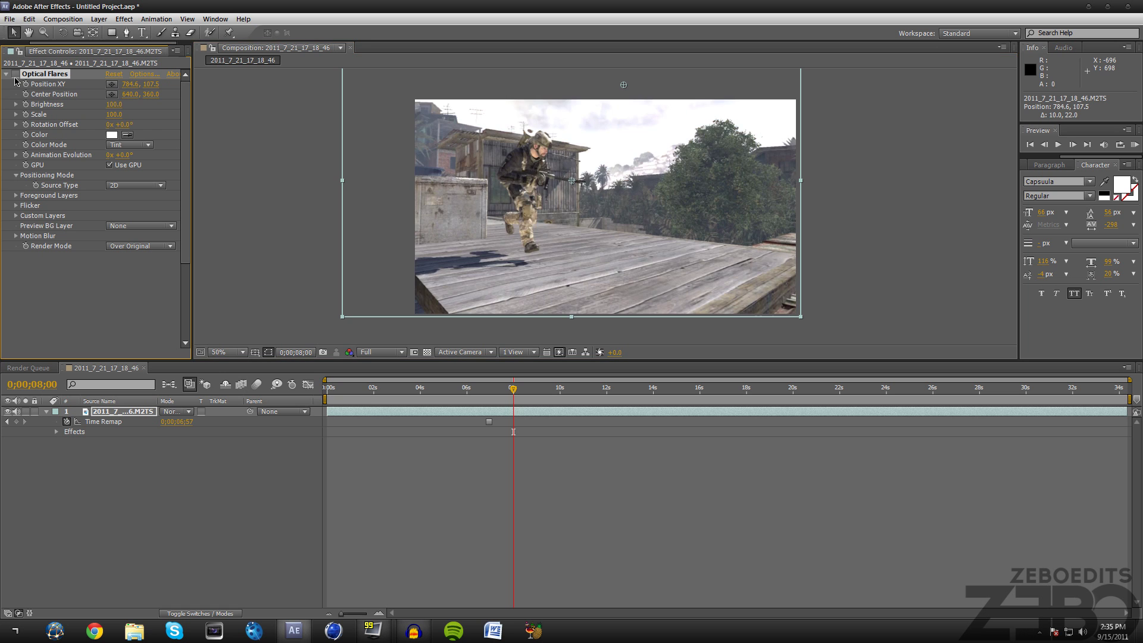
click(17, 74)
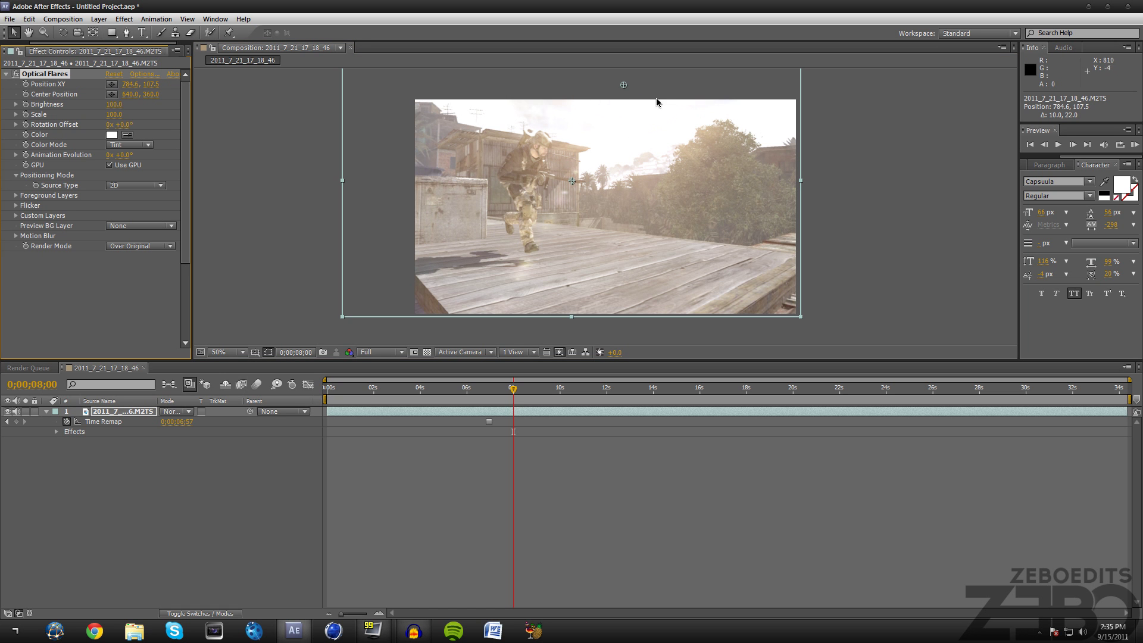
drag(624, 89, 636, 86)
- Return to frame 0;00;05;31 and reselect the gameplay footage layer
click(601, 438)
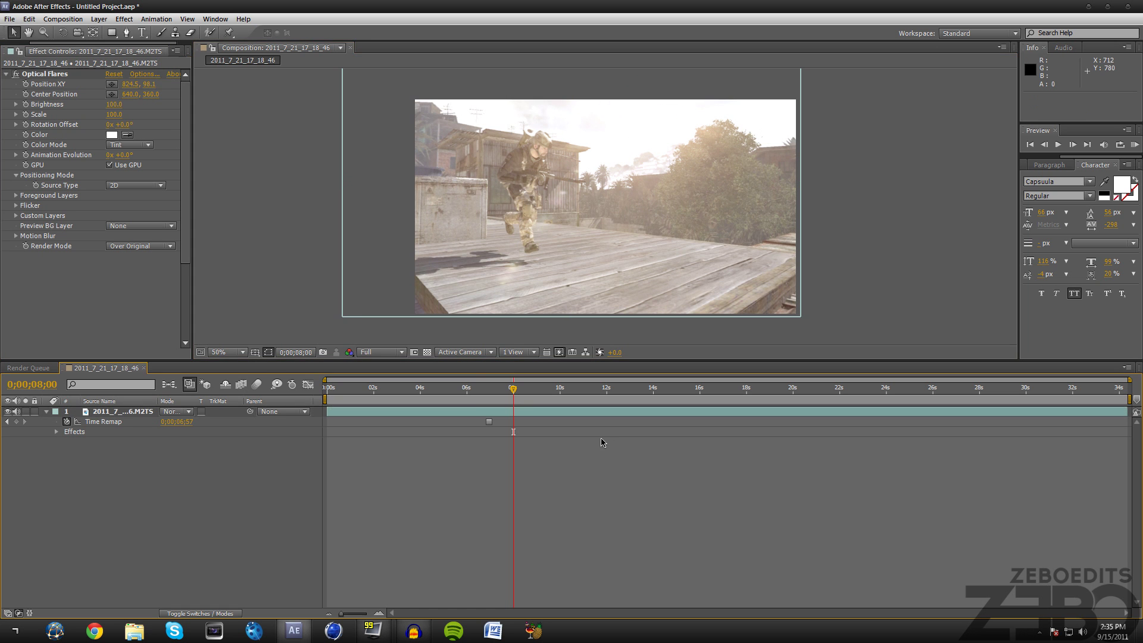
drag(455, 390, 455, 390)
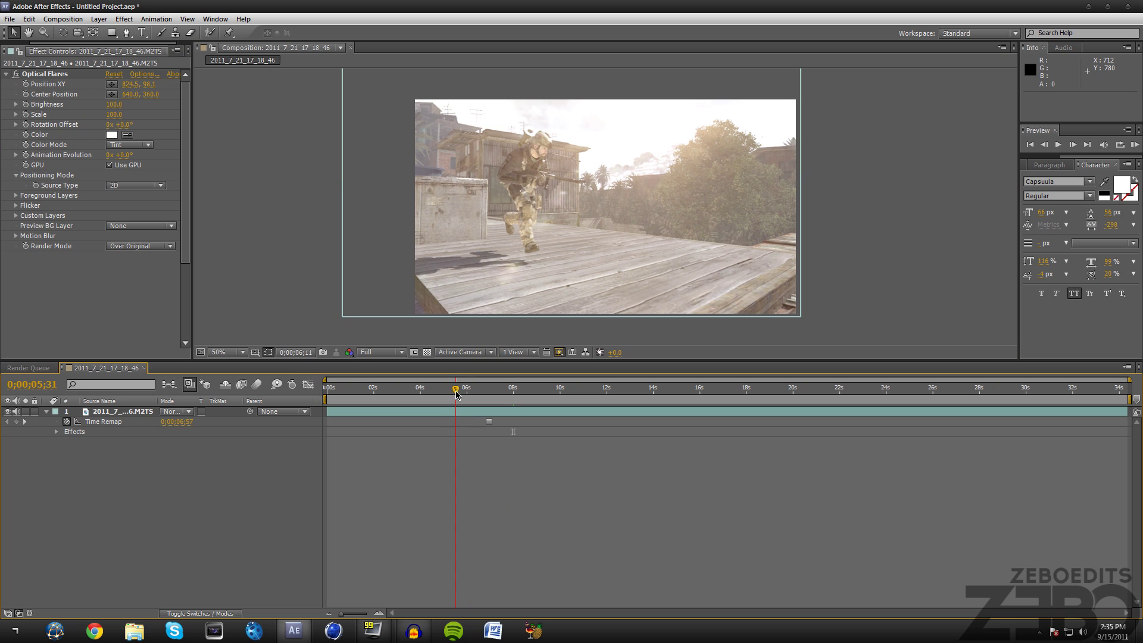
click(119, 415)
- Reveal Optical Flares properties, test a lower-left to upper-right Position XY animation, then delete those keyframes
key(e)
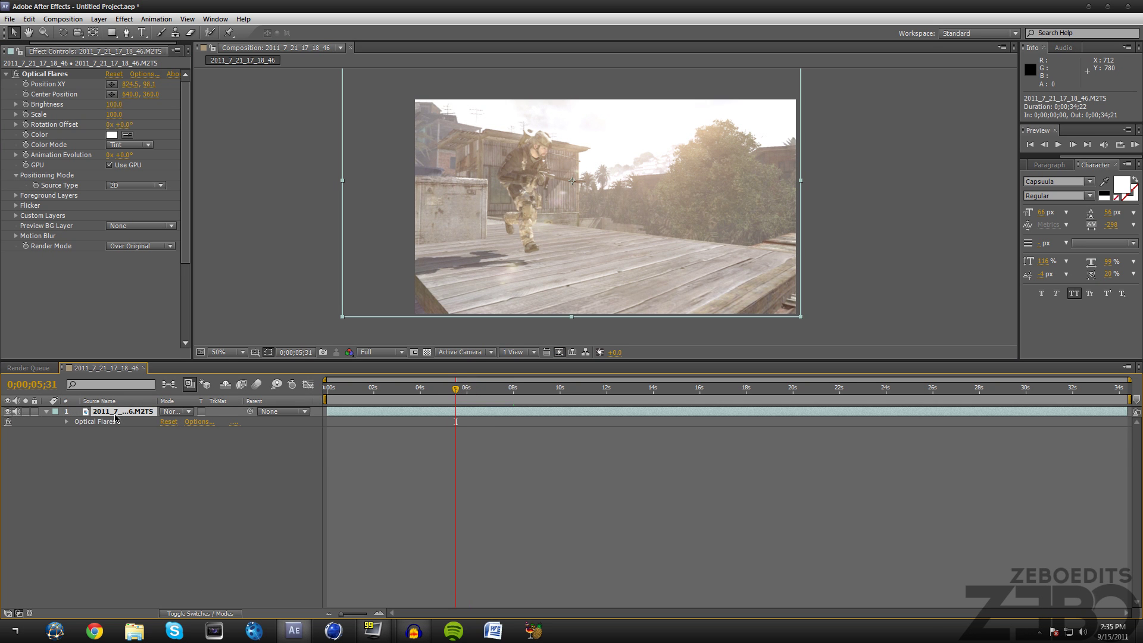
click(67, 422)
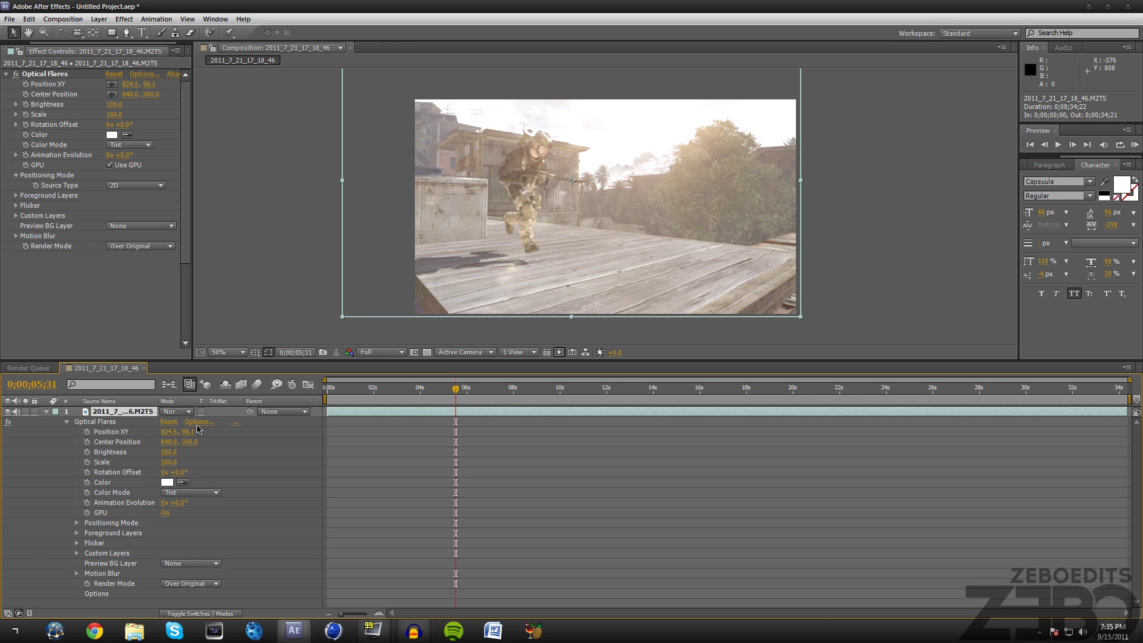
click(87, 431)
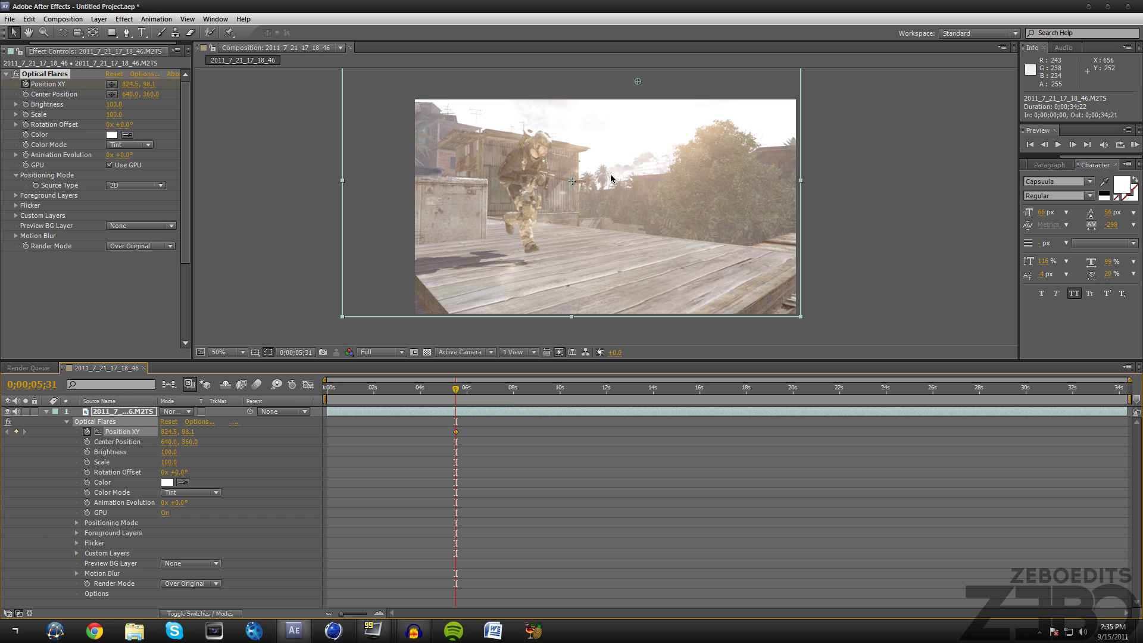
drag(638, 84, 452, 277)
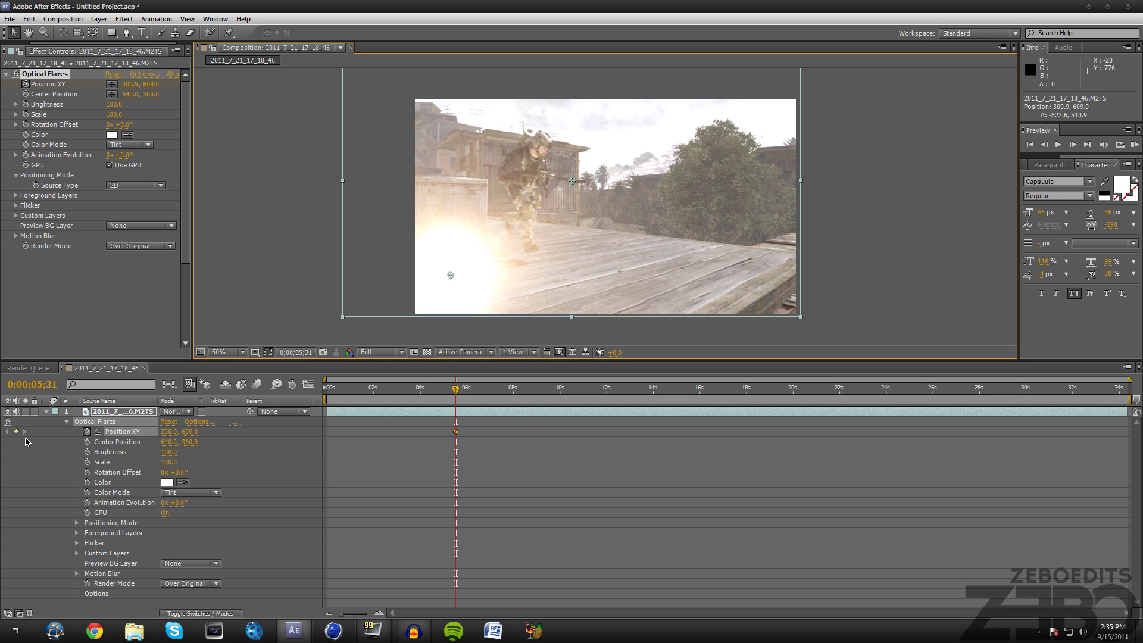
click(490, 393)
drag(454, 276, 805, 147)
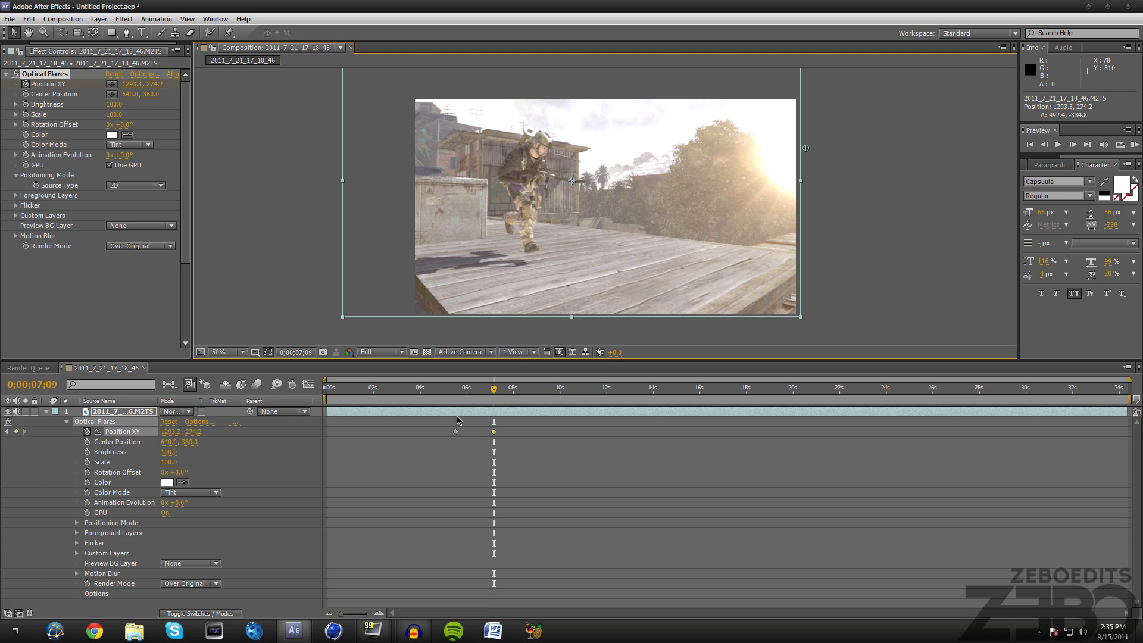
drag(457, 390, 498, 394)
drag(441, 427, 538, 444)
key(Delete)
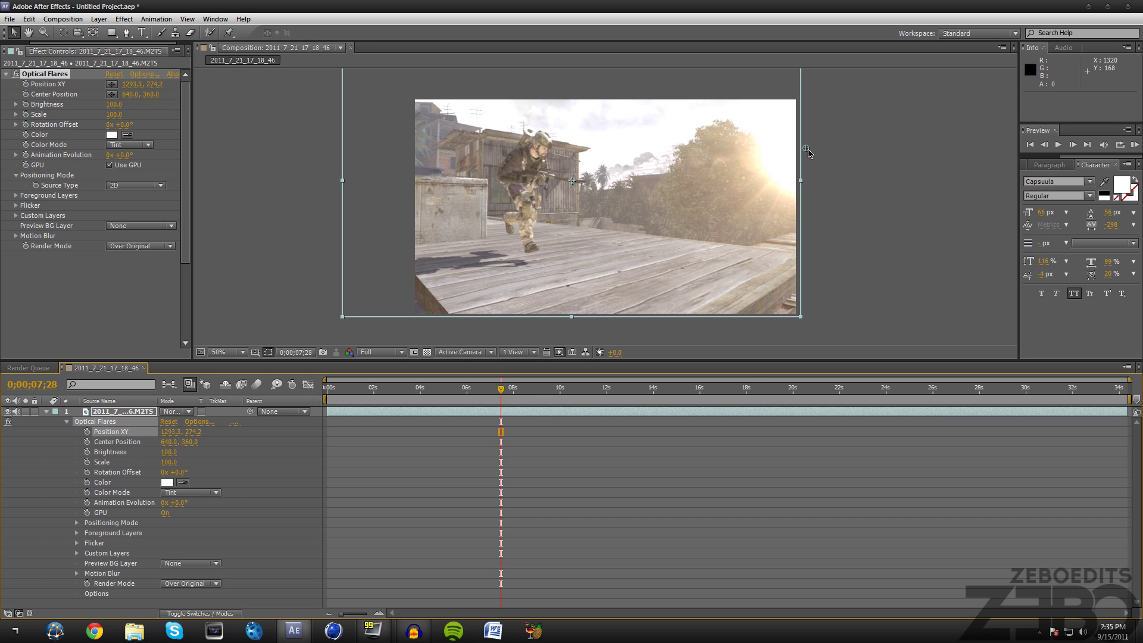
- Keyframe the flare to 643.3, 61.9 at 0;00;08;21, scrub to check, then remove the keyframes
drag(805, 149, 615, 75)
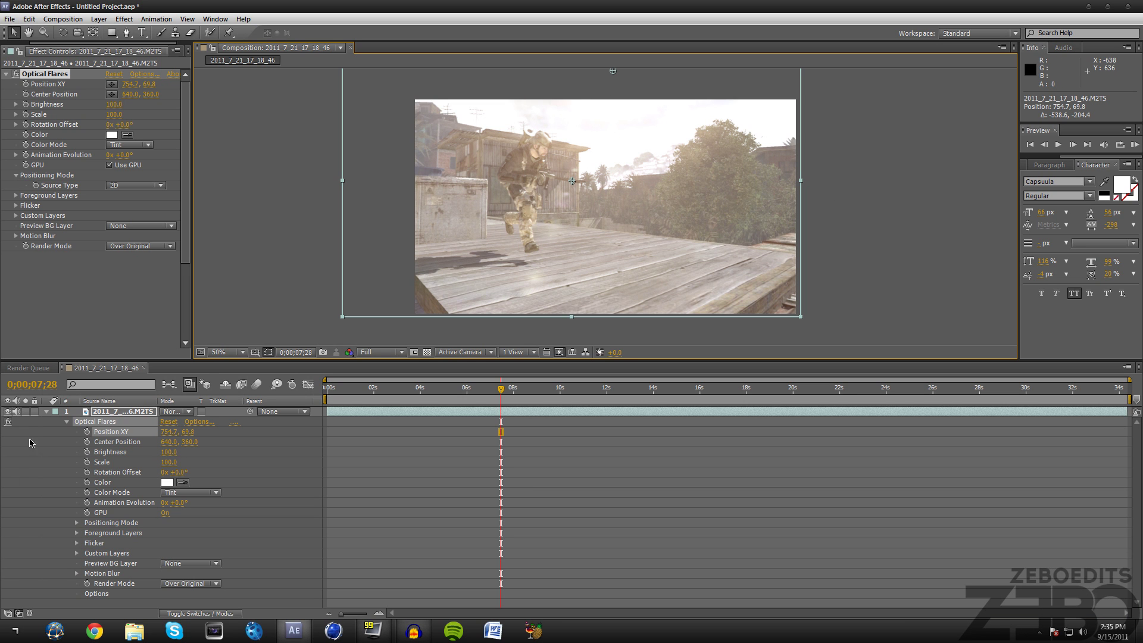
click(87, 431)
click(521, 387)
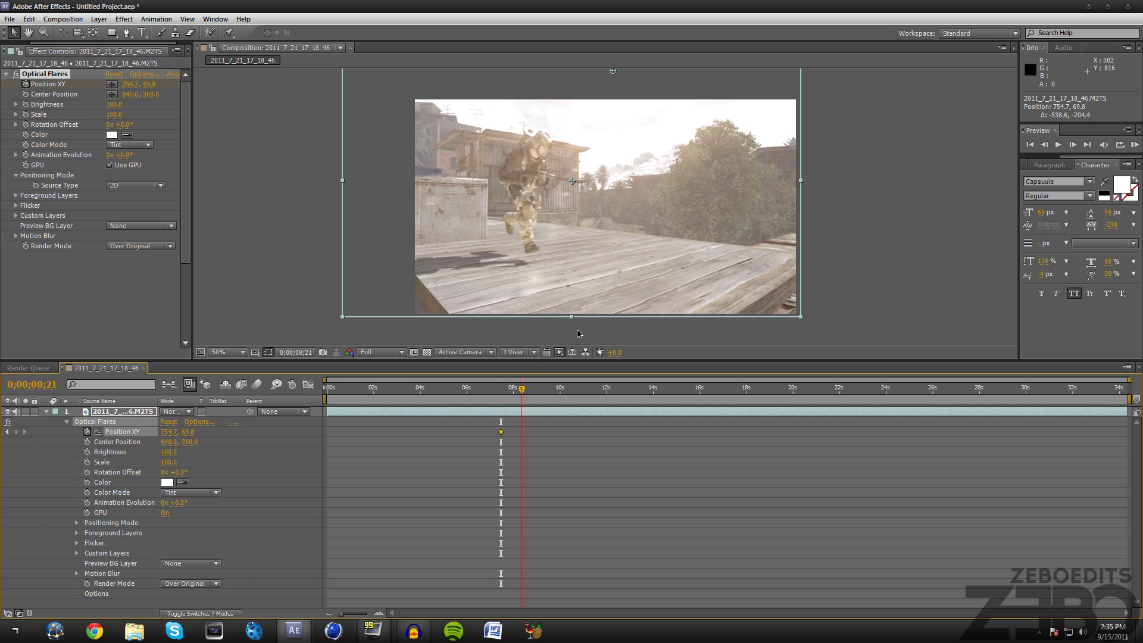
drag(613, 72, 572, 69)
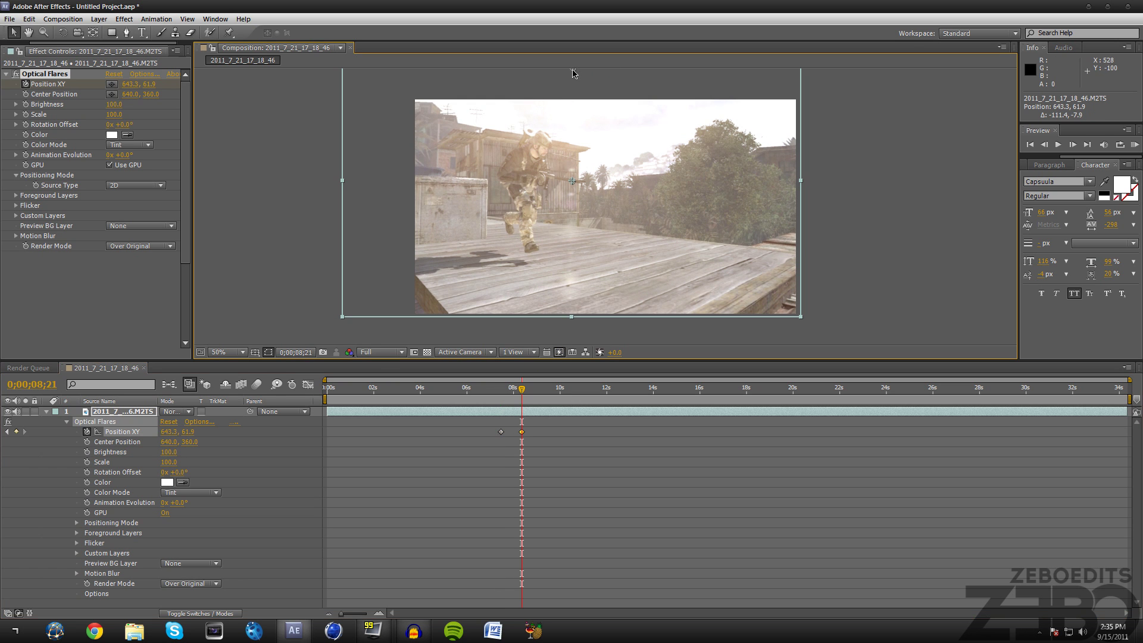
drag(505, 389, 550, 459)
click(86, 432)
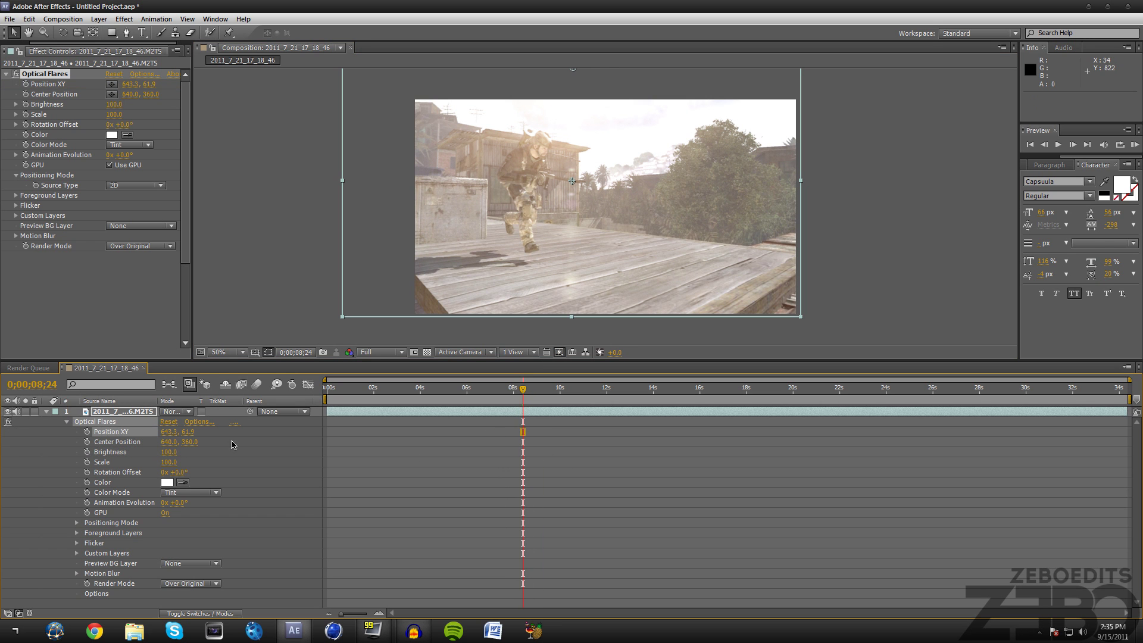
- Fold the effect properties, cancel Optical Flares Options unsaved, and leave Render Mode unchanged
click(47, 412)
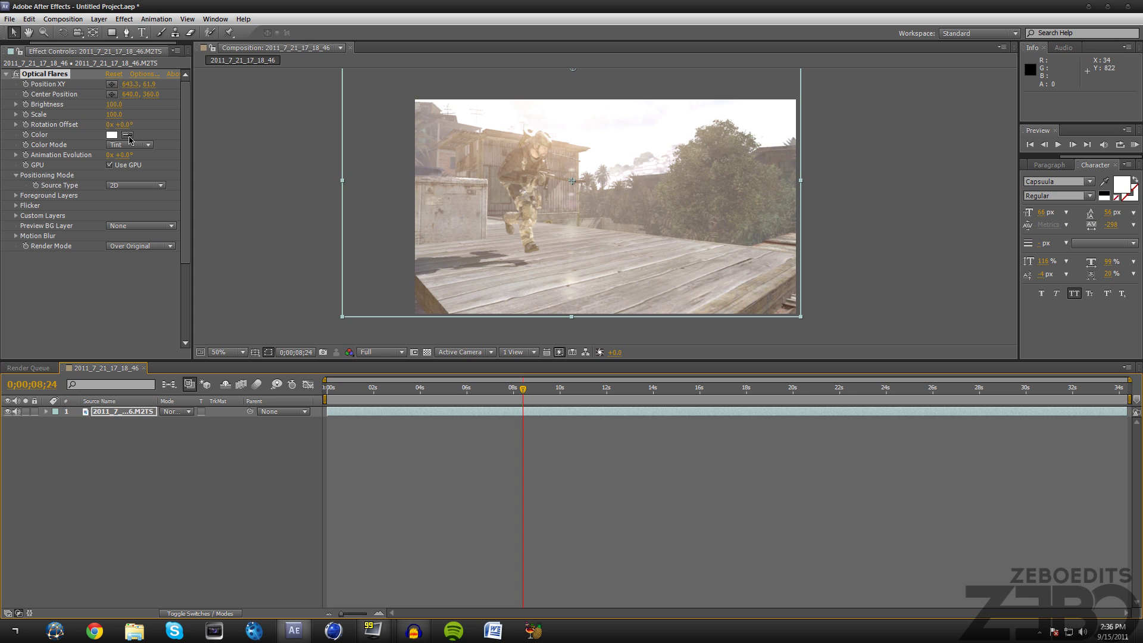
click(144, 75)
click(639, 66)
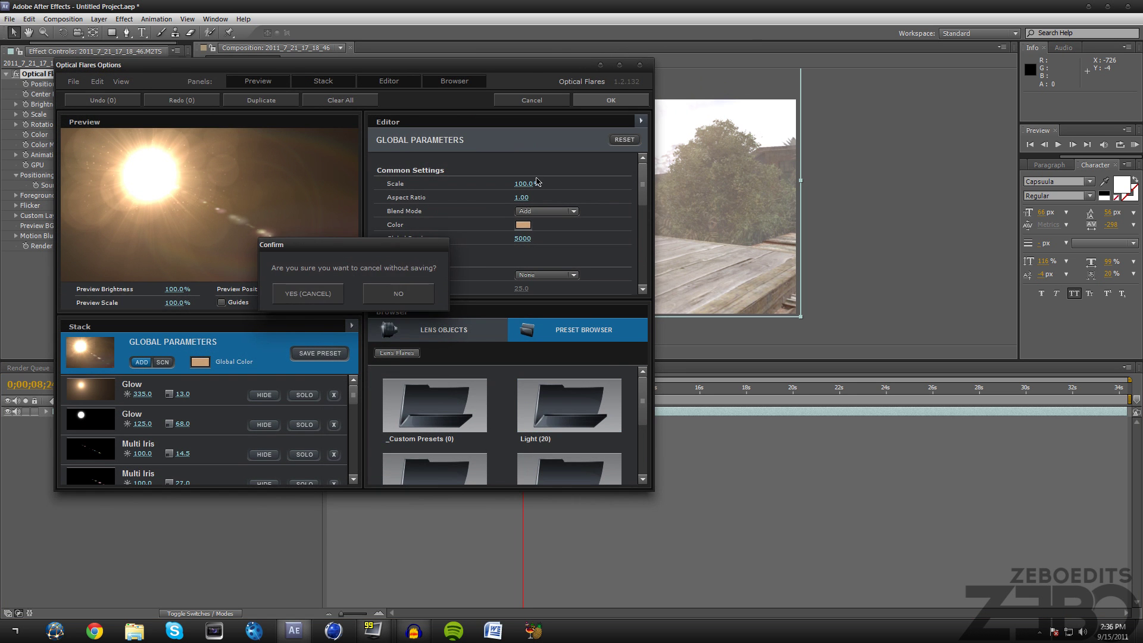
click(305, 294)
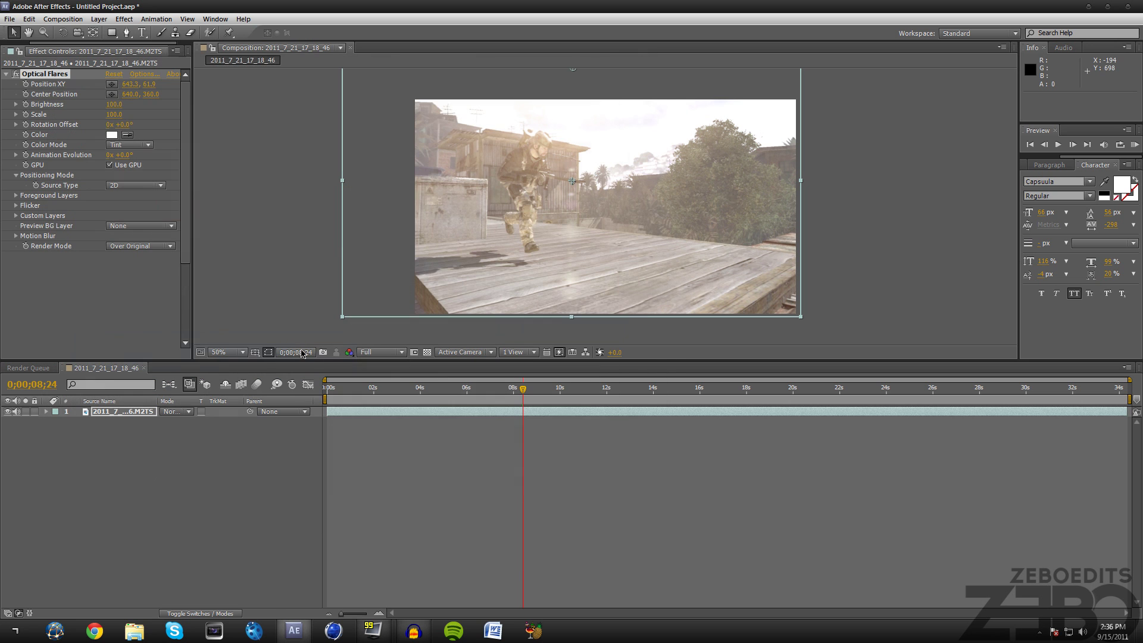
click(147, 247)
click(156, 319)
click(129, 440)
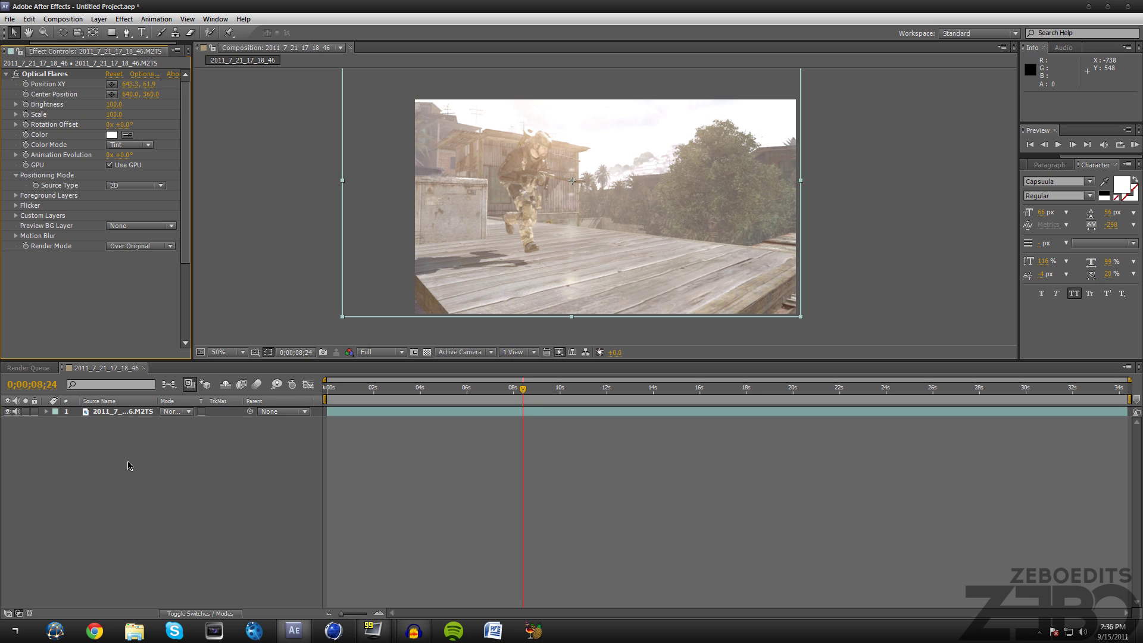
- Add Magic Bullet Looks to the gameplay layer and open it in LooksBuilder
click(128, 411)
click(124, 19)
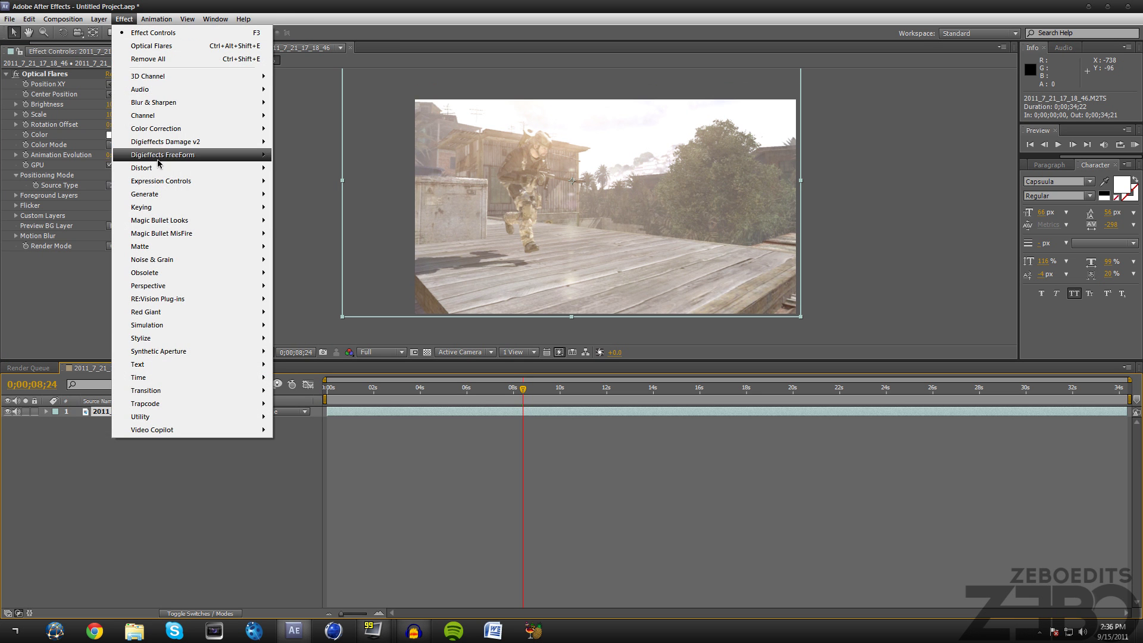
mouse_move(190, 222)
click(286, 221)
click(48, 291)
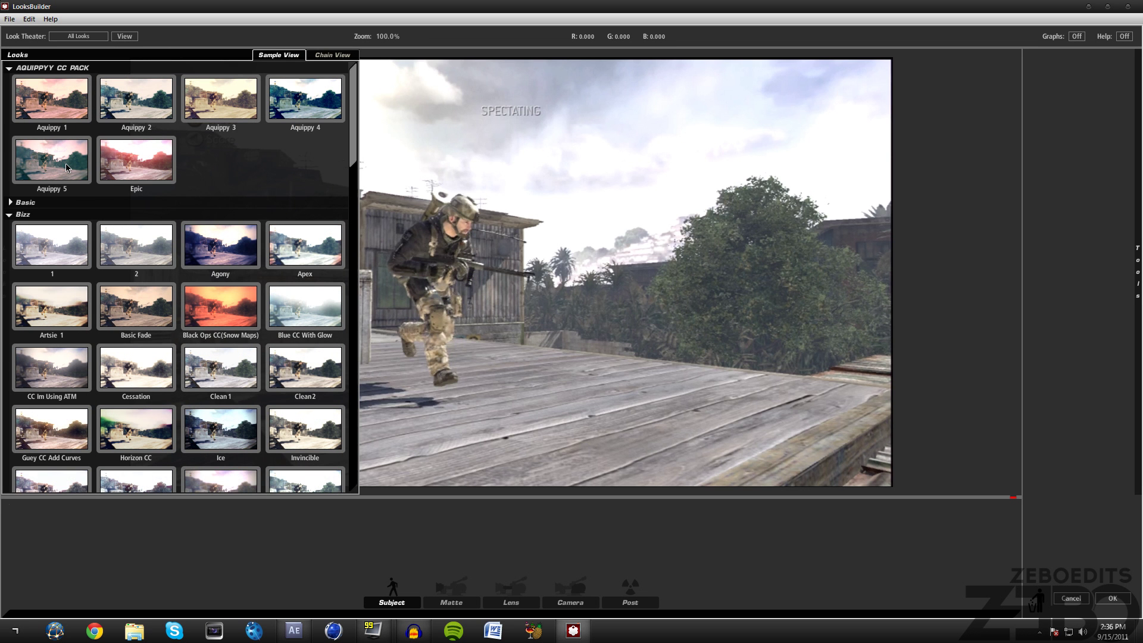
- Preview the Aquippy 2, Basic Fade and Artsie 1 looks, then settle on CC Im Using ATM
click(127, 107)
click(149, 324)
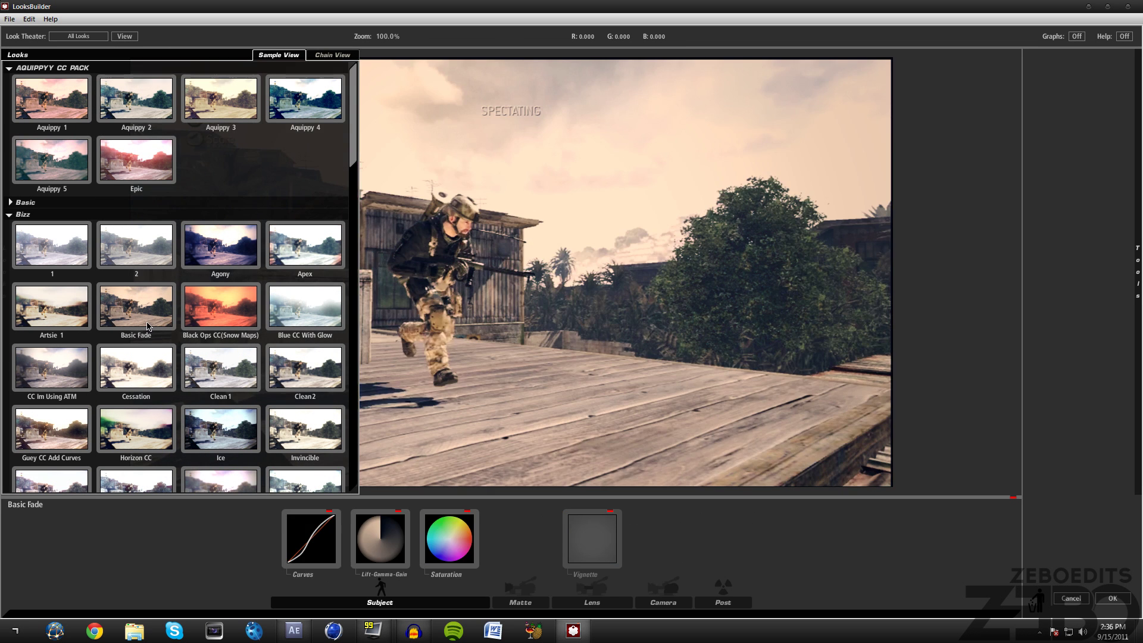
click(84, 316)
scroll(67, 300, down, 3)
scroll(67, 300, down, 1)
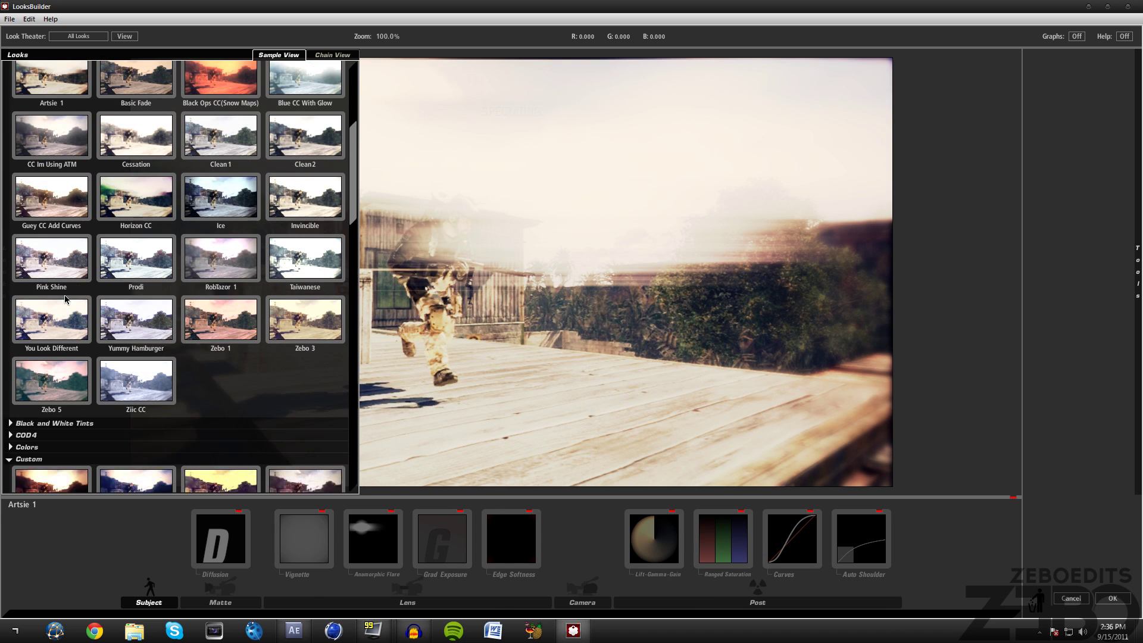
scroll(65, 268, up, 1)
click(63, 201)
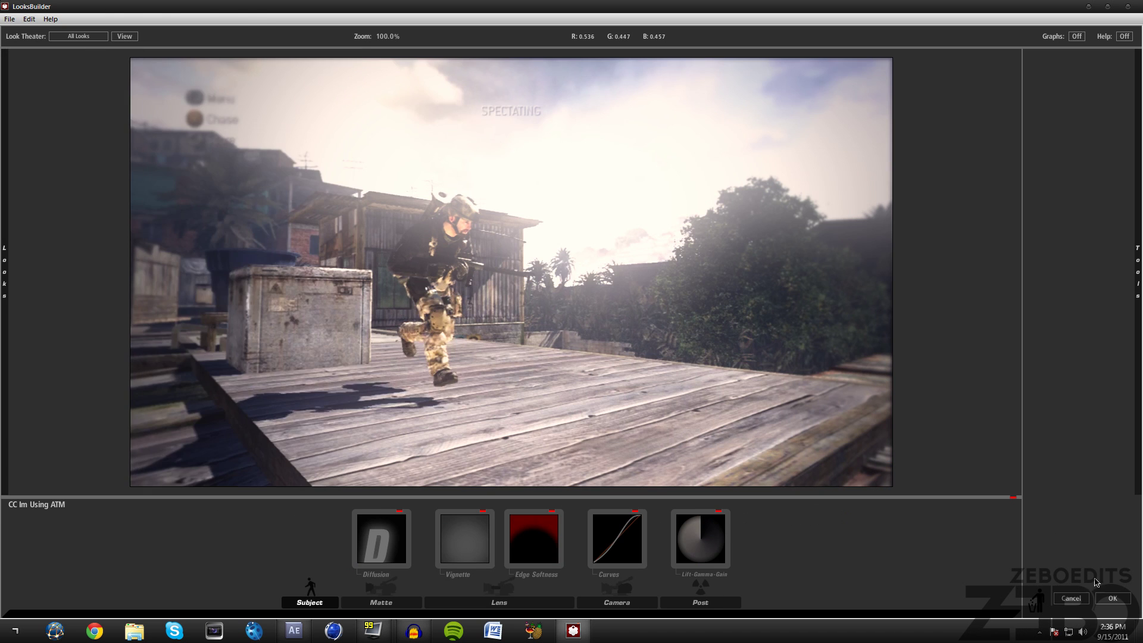
- Accept the look in LooksBuilder, then reveal the layer's effects and select Optical Flares
click(1112, 598)
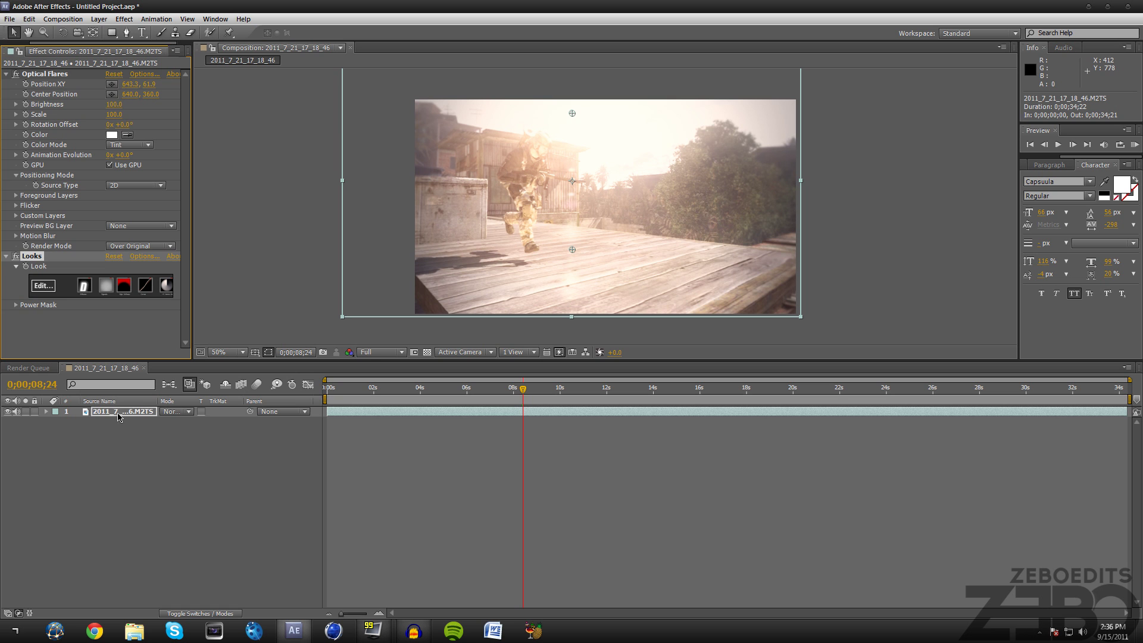
click(132, 453)
key(e)
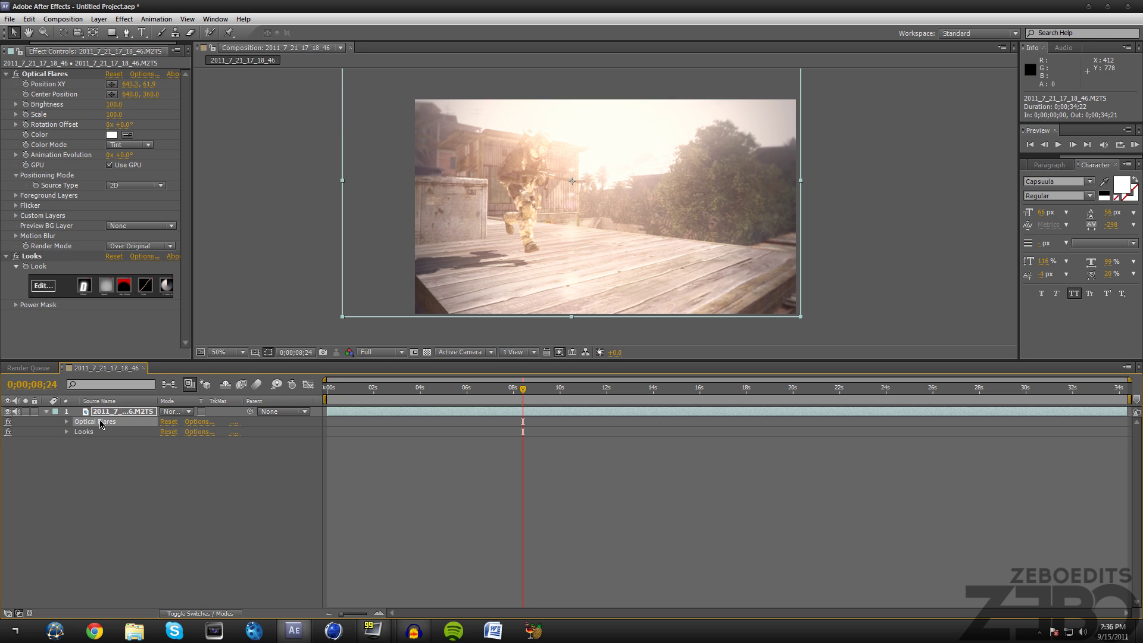
click(102, 422)
- Move the flare point to 831.2, 63.5, comparing the image with the flare hidden and shown
drag(573, 71, 633, 73)
scroll(606, 195, down, 2)
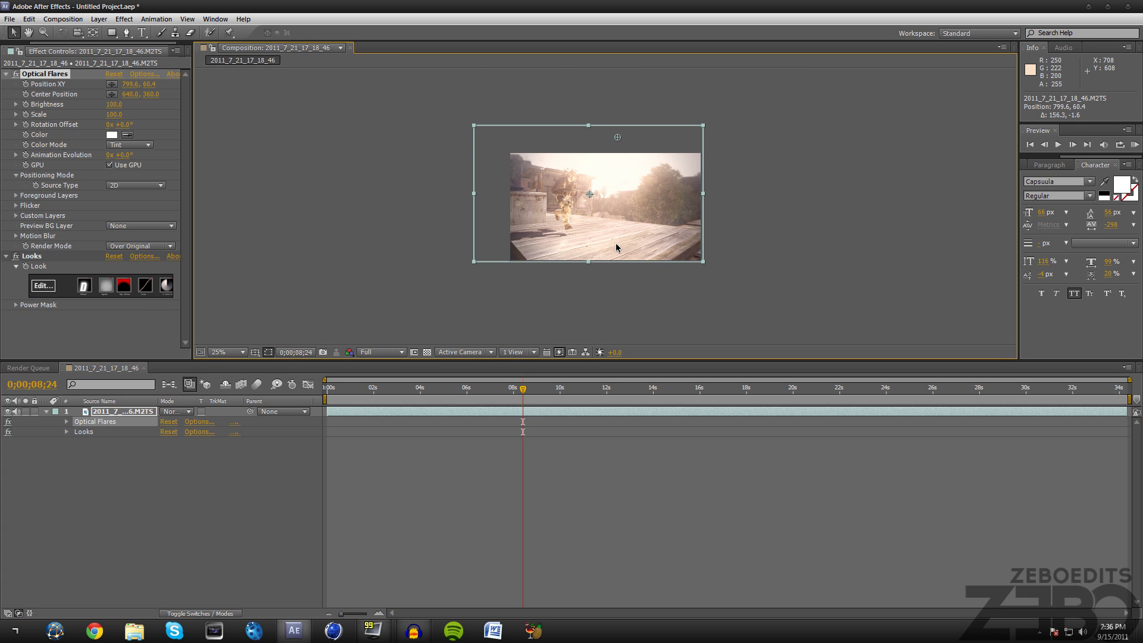
scroll(616, 248, up, 2)
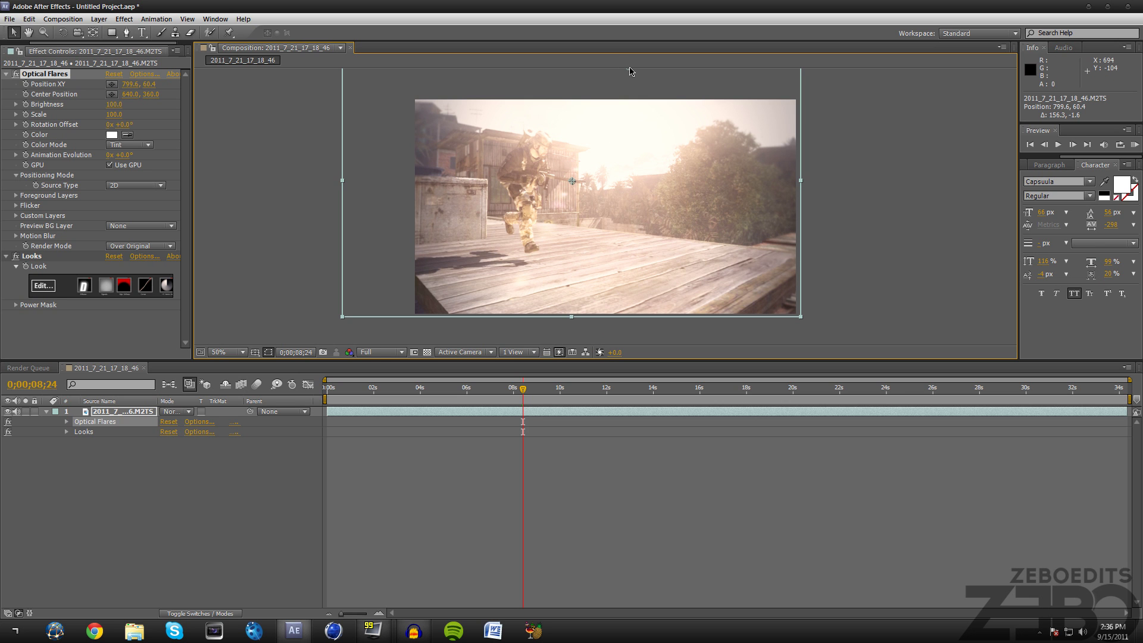
drag(629, 74, 640, 73)
click(16, 74)
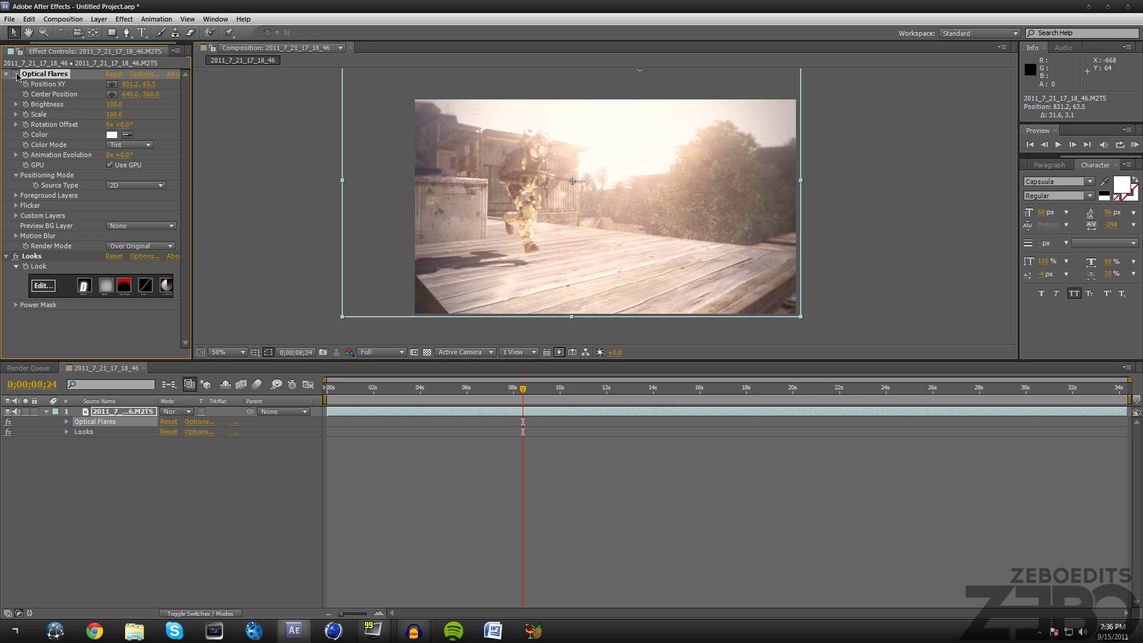
click(16, 74)
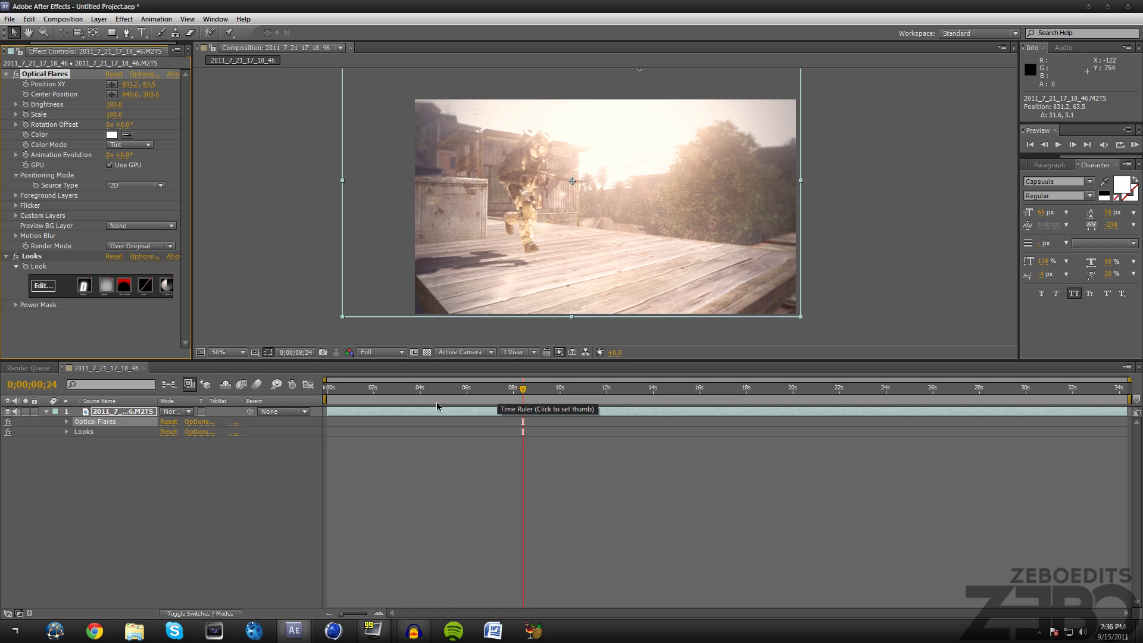
- Switch the flare to the blue 50mm Prime preset and place it near the right-side trees at 862.8, 305.6
click(144, 74)
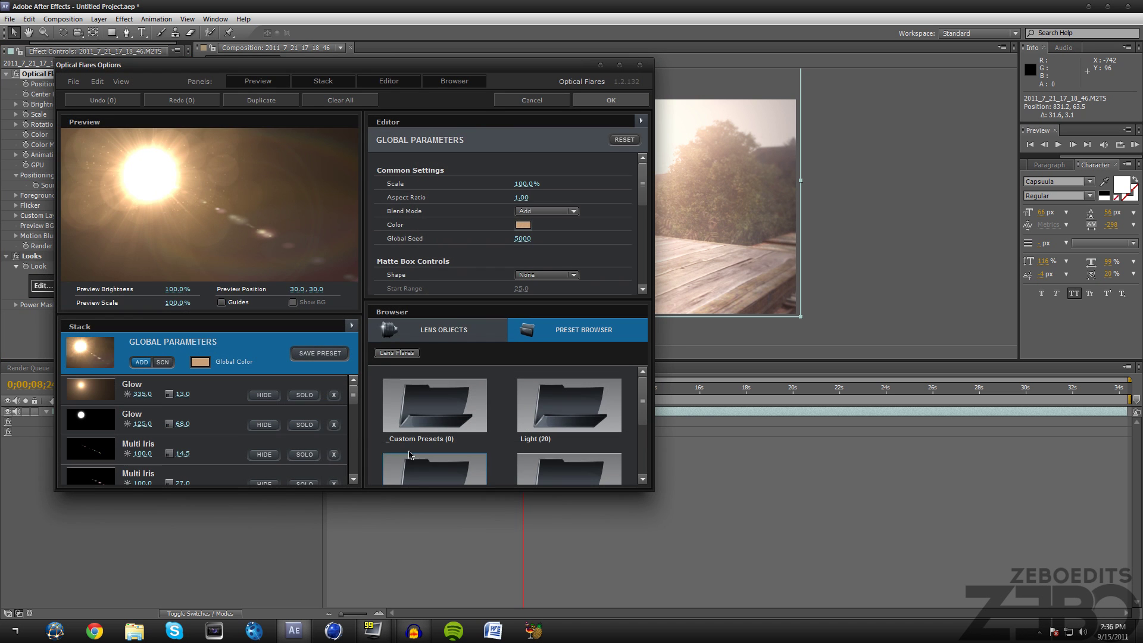
click(563, 405)
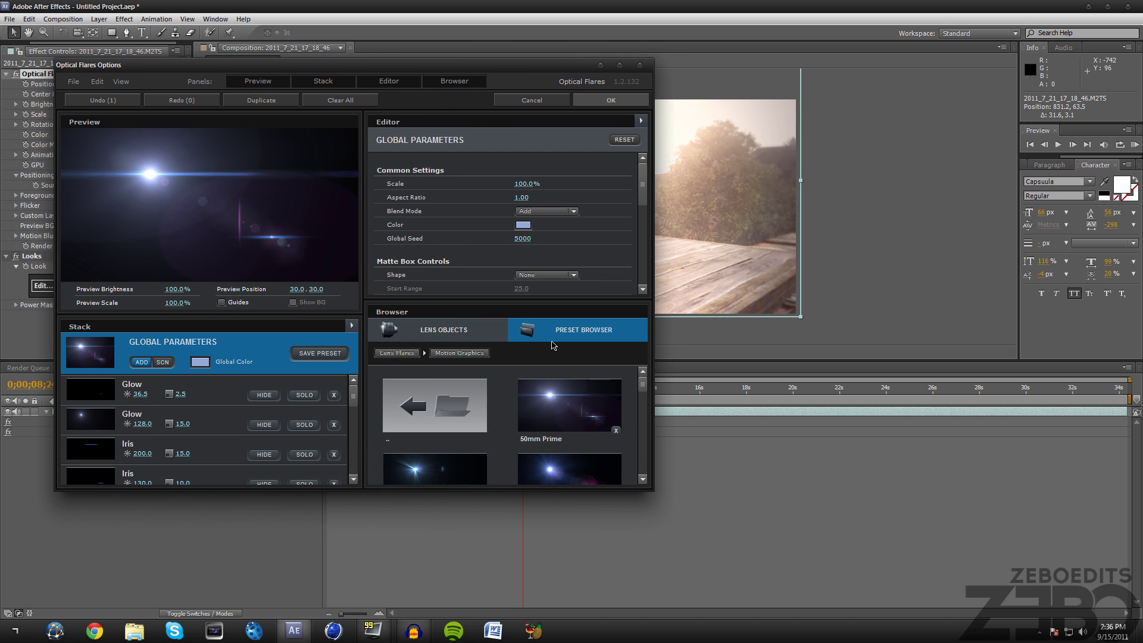
click(598, 100)
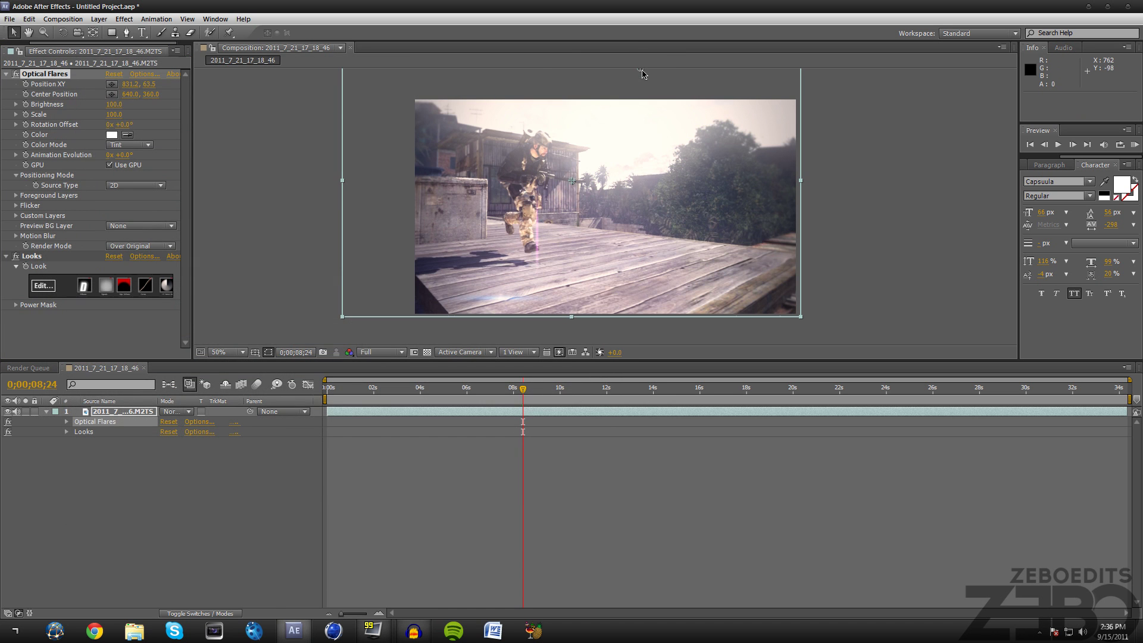
drag(641, 95, 622, 172)
drag(621, 164, 775, 112)
drag(714, 138, 652, 160)
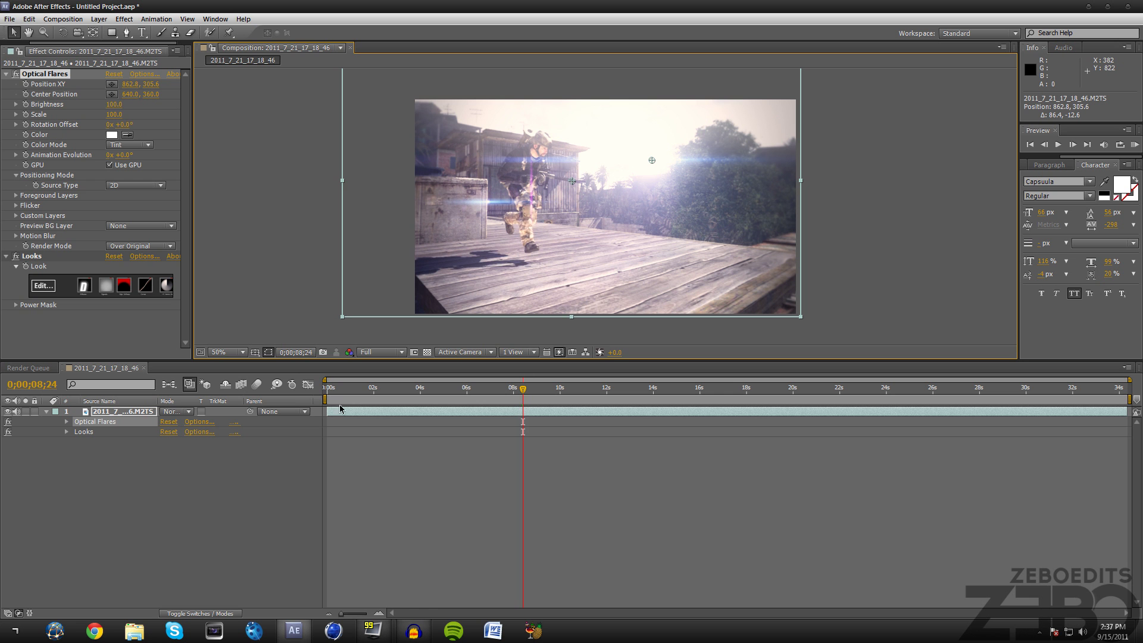
- Reopen Optical Flares Options, close them without saving, and minimize After Effects to the desktop
click(144, 74)
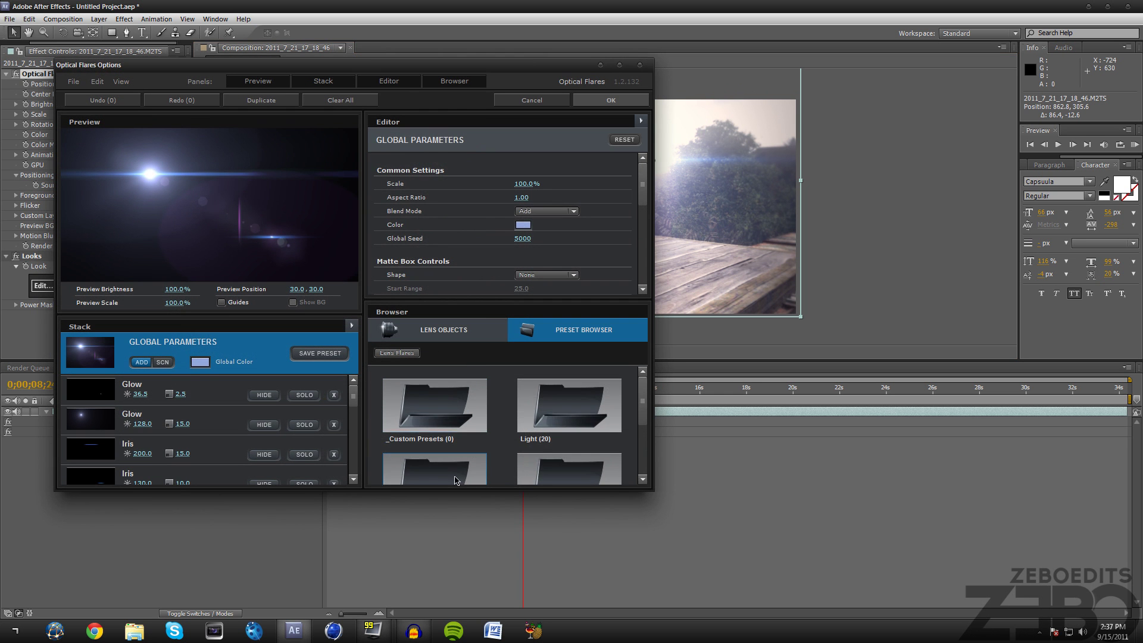
click(531, 100)
click(308, 293)
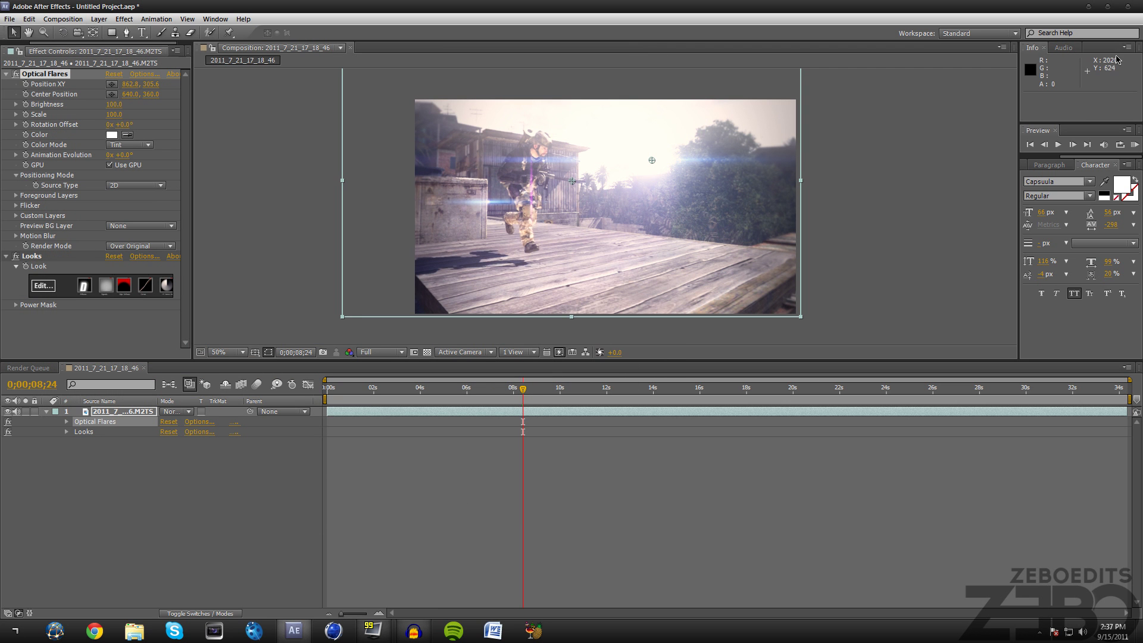
click(1087, 6)
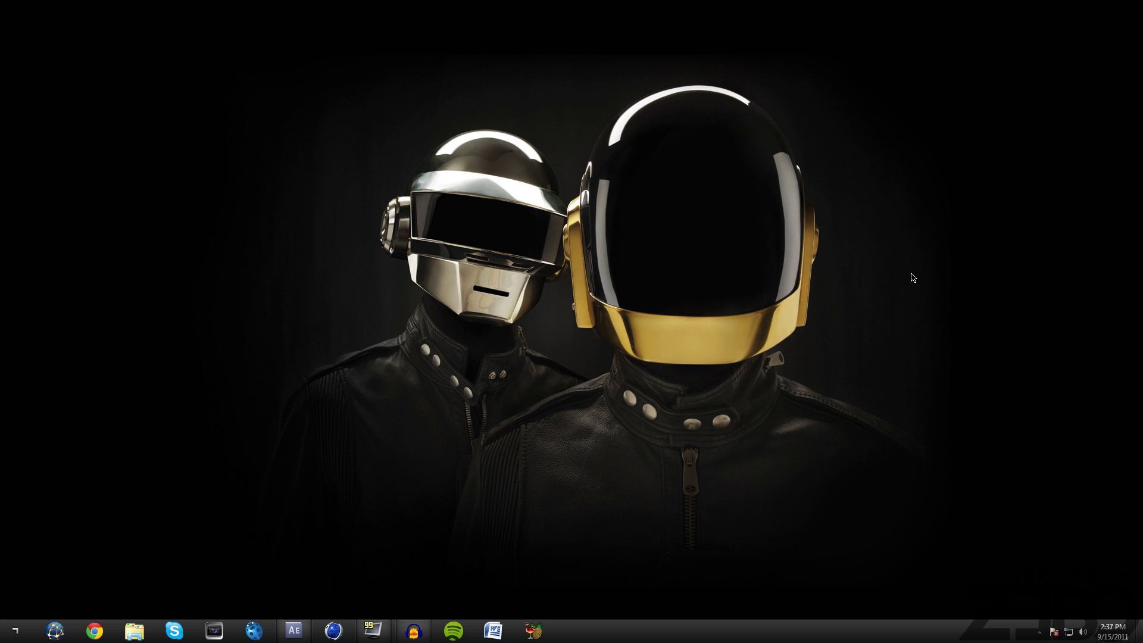